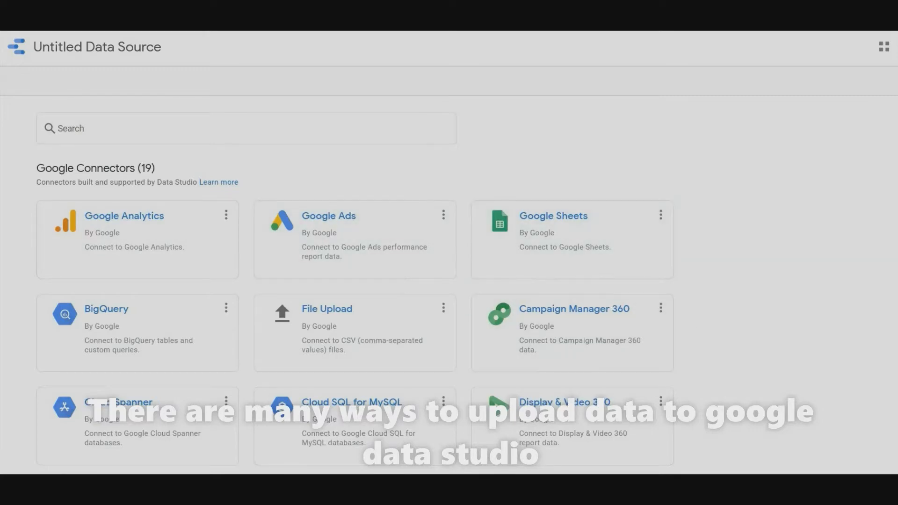
Browse the Google and partner connectors available for a new data source.
scroll(355, 313, down, 6)
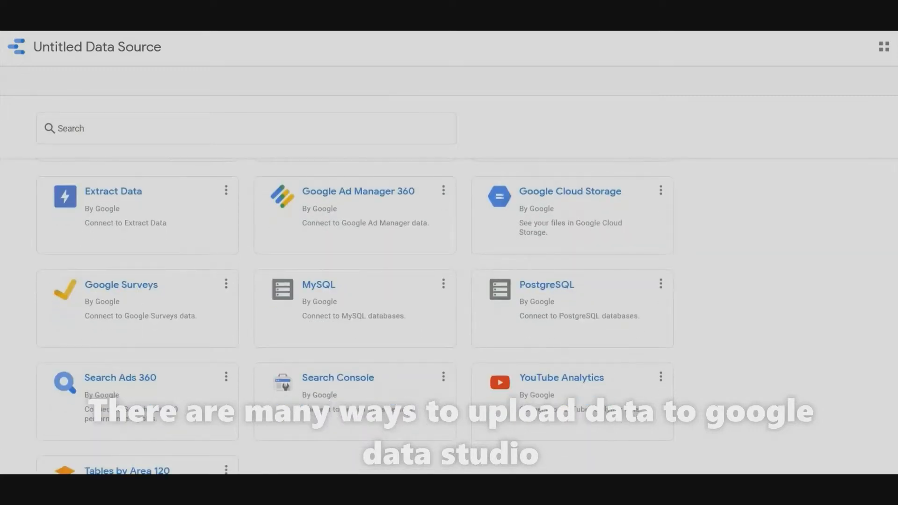
scroll(356, 313, down, 6)
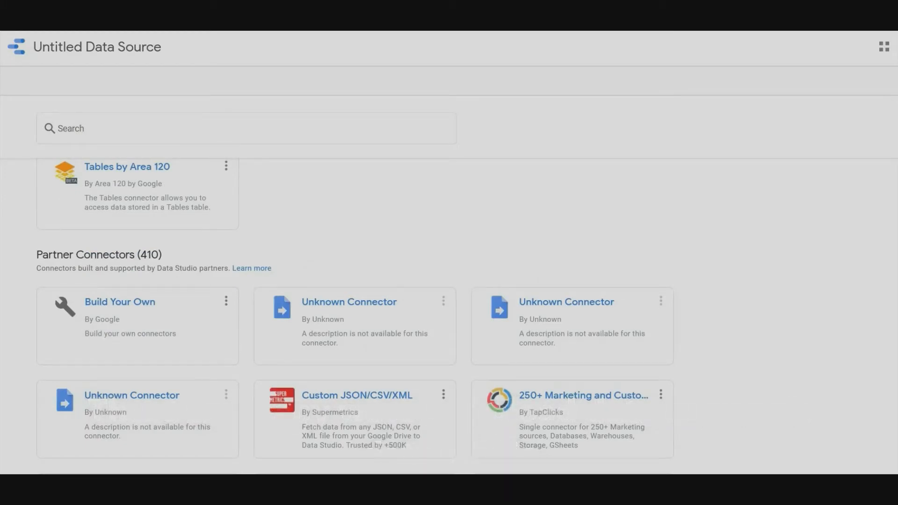
scroll(603, 176, up, 12)
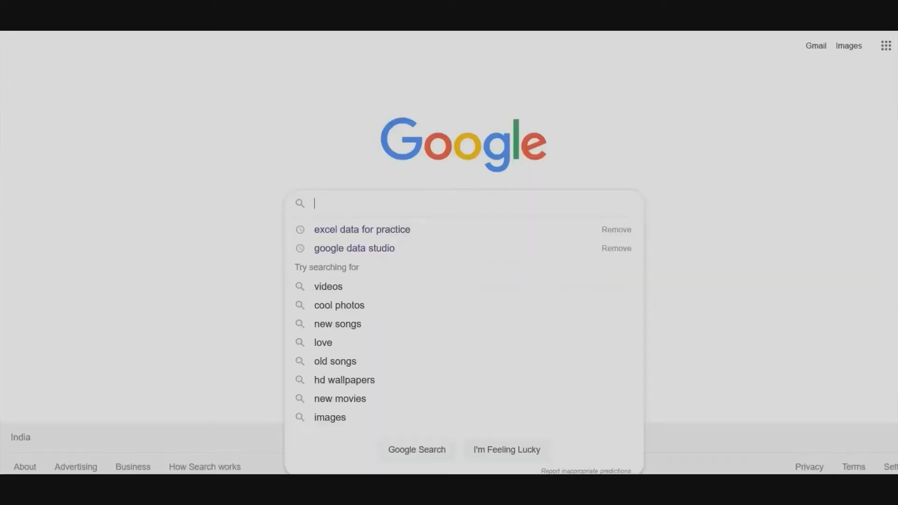
Search Google for "excel data for practice" and open the Contextures page with Excel sample data for testing.
text(excel)
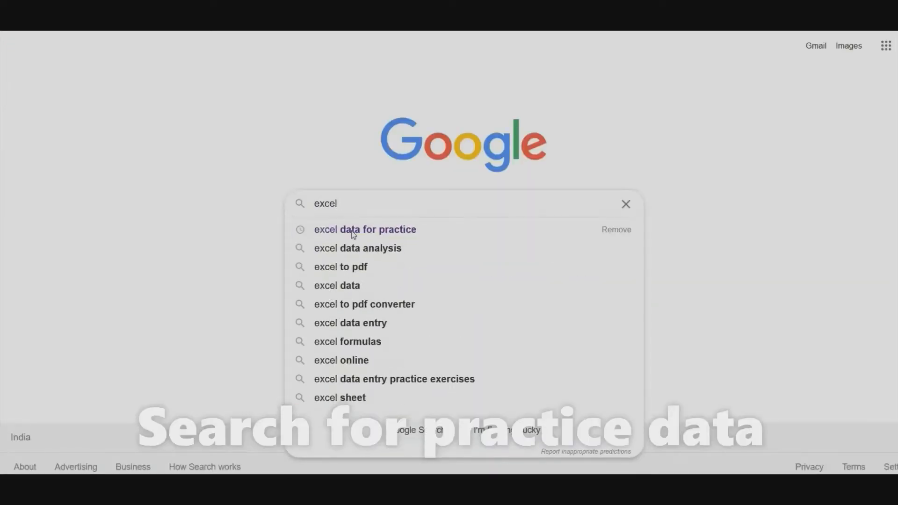
click(351, 232)
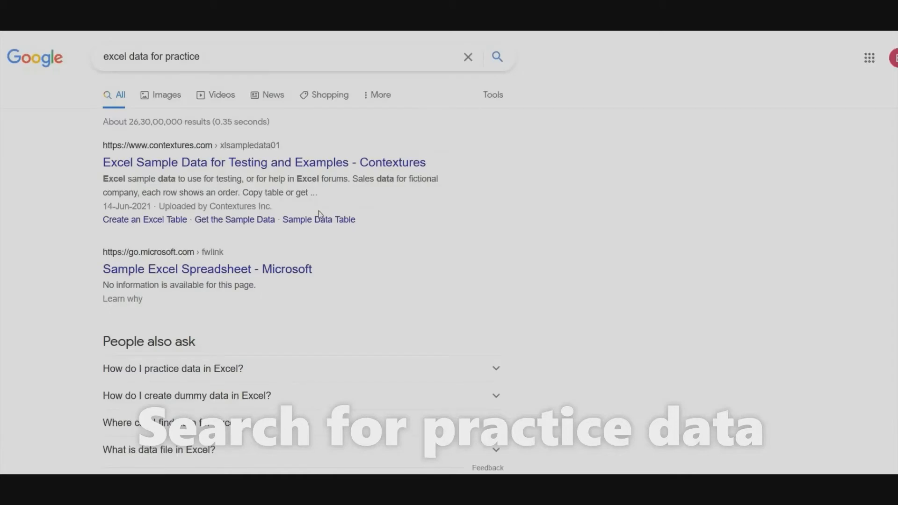
click(282, 162)
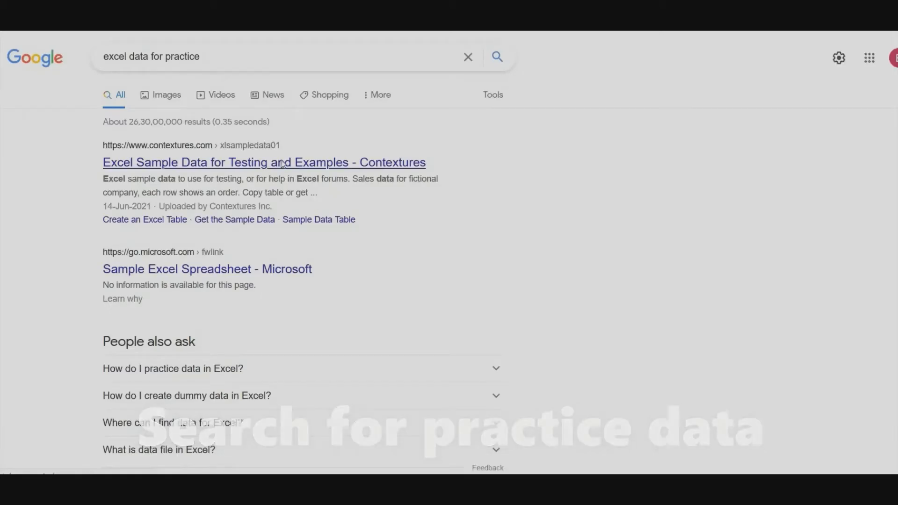
Find the Food Sales sample on the page and save its data file, sampledatafoodsales.zip.
scroll(282, 163, down, 12)
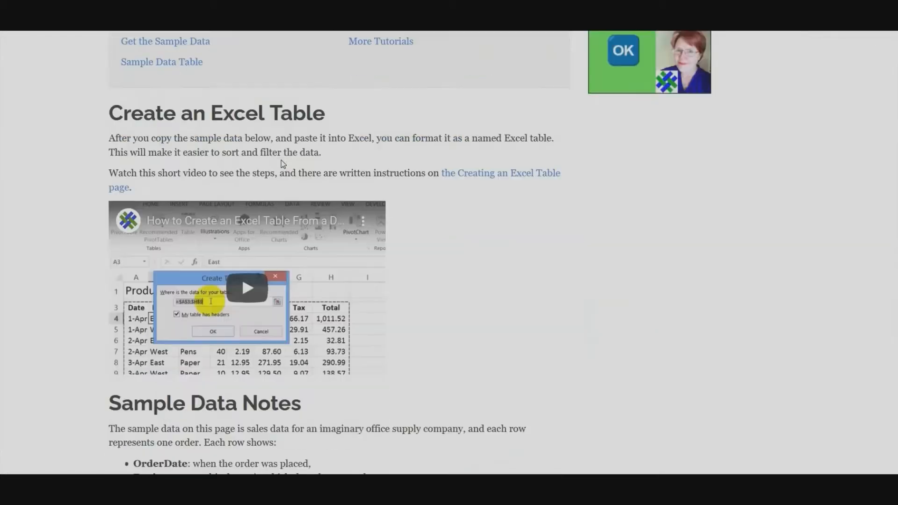
scroll(282, 163, down, 5)
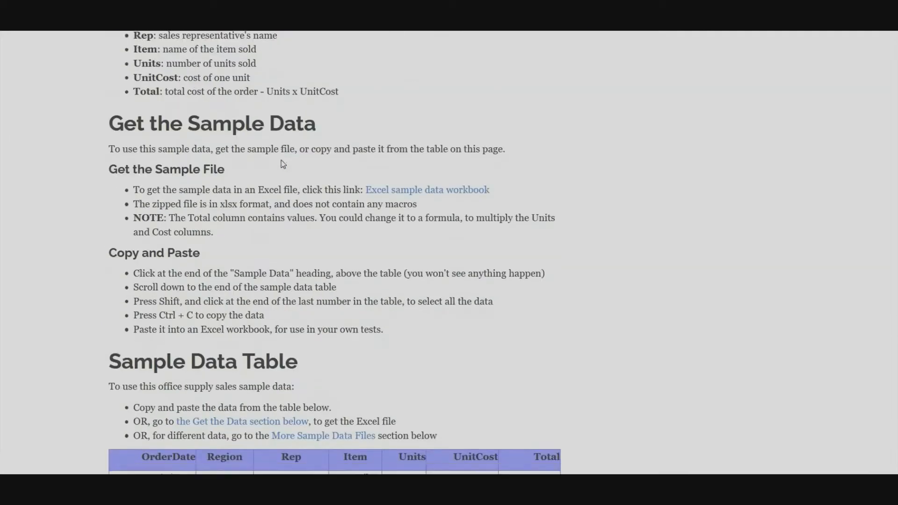
scroll(282, 163, down, 10)
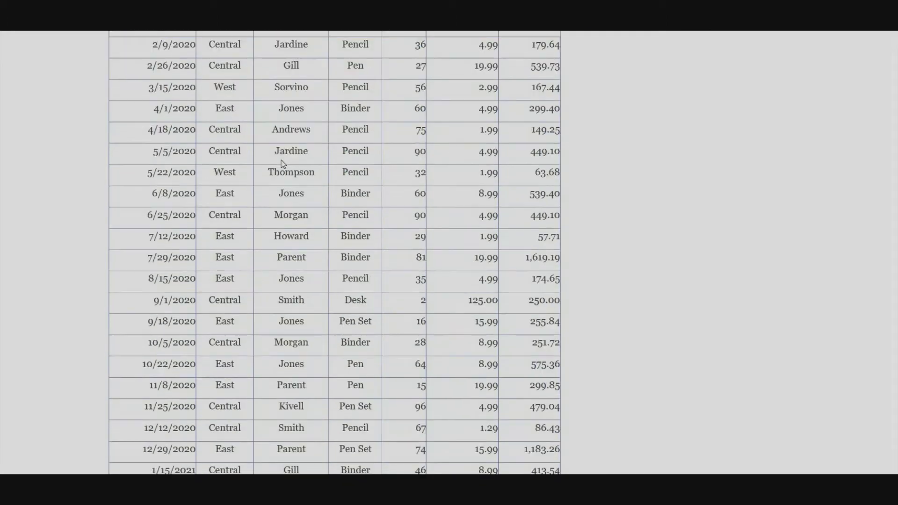
scroll(281, 162, down, 7)
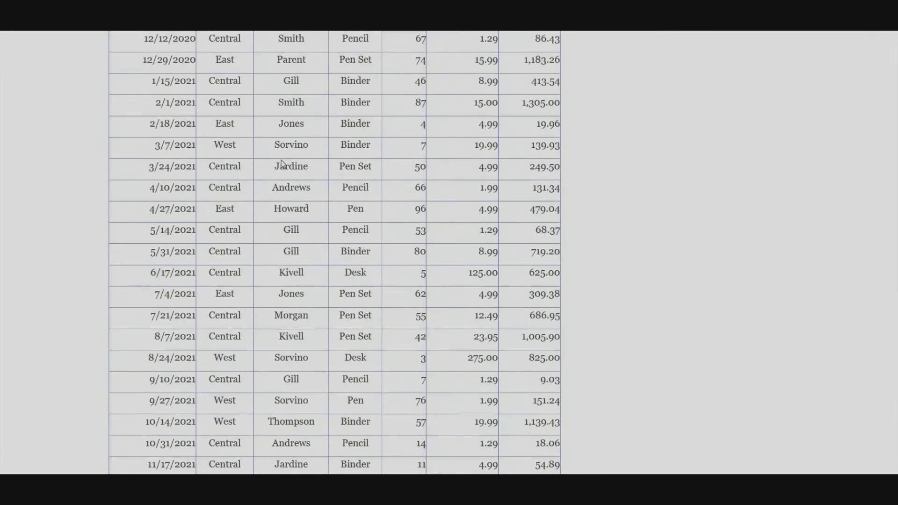
scroll(282, 163, down, 4)
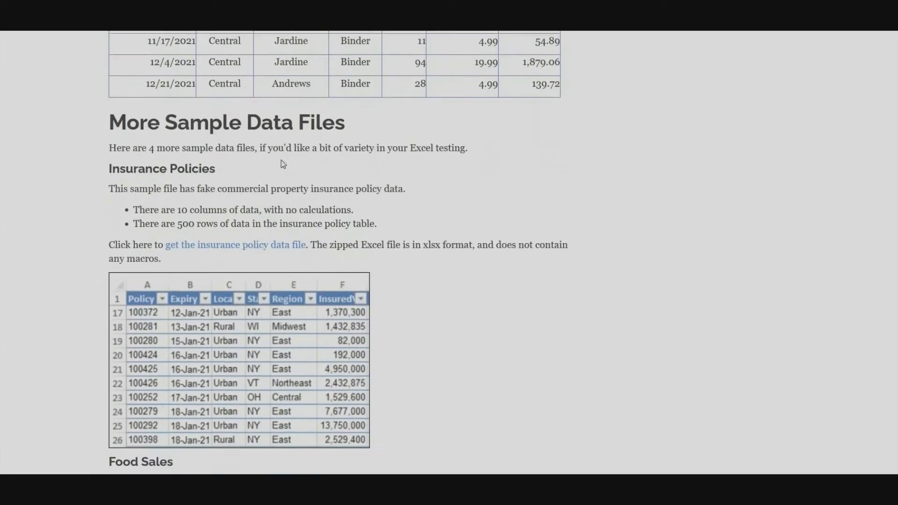
scroll(282, 163, down, 3)
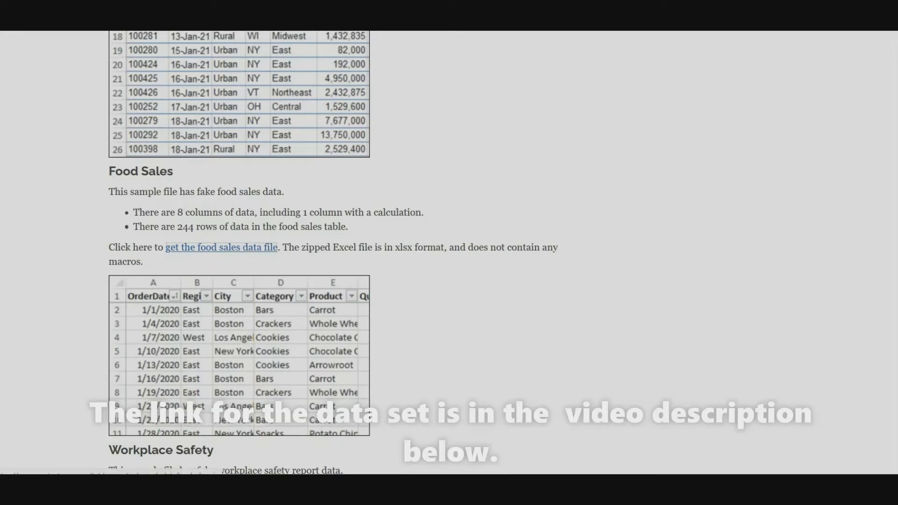
click(221, 247)
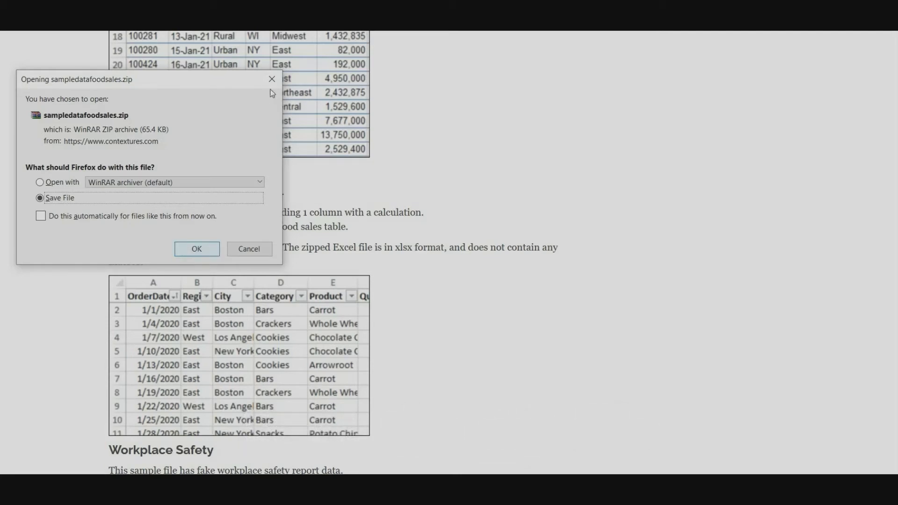
click(195, 247)
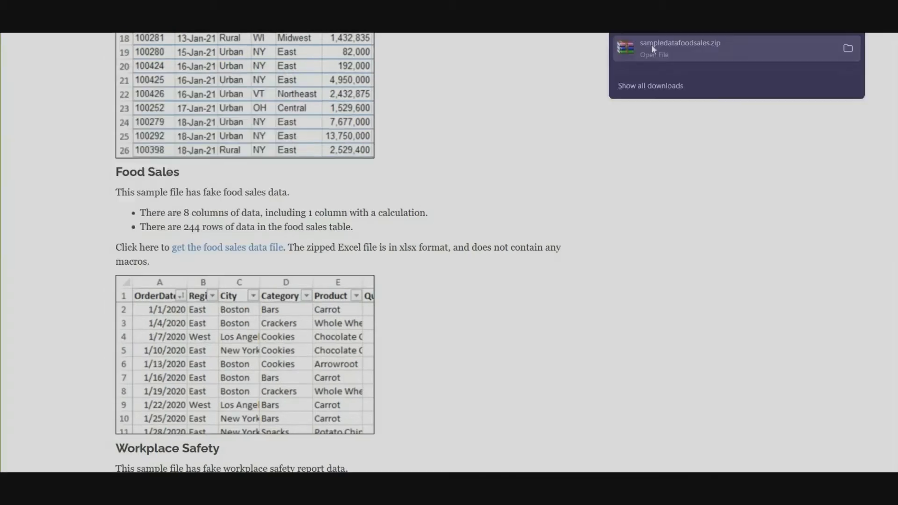
Open the downloaded sampledatafoodsales.zip archive and extract the Excel workbook from it.
click(653, 48)
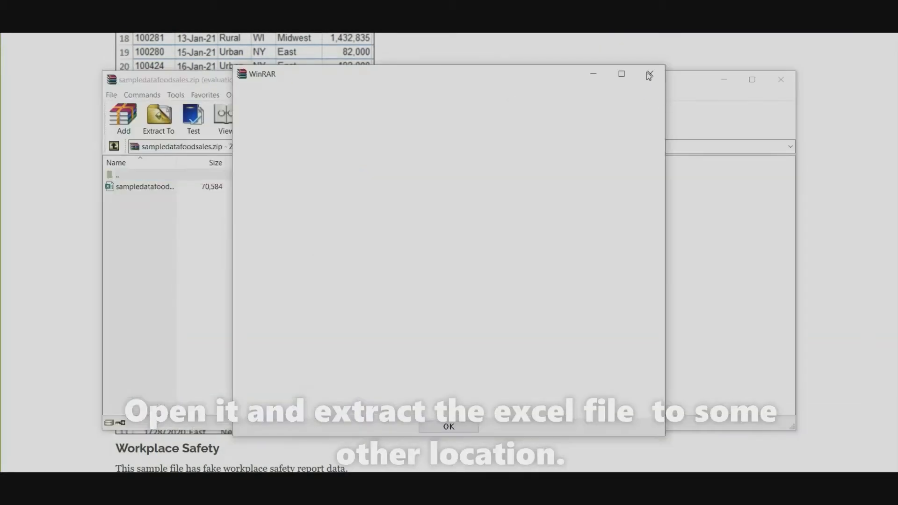
click(651, 74)
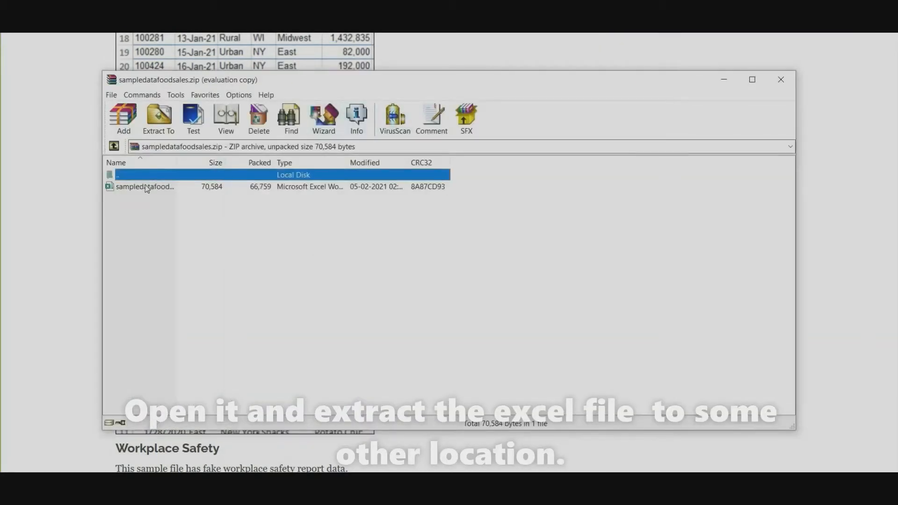
click(147, 187)
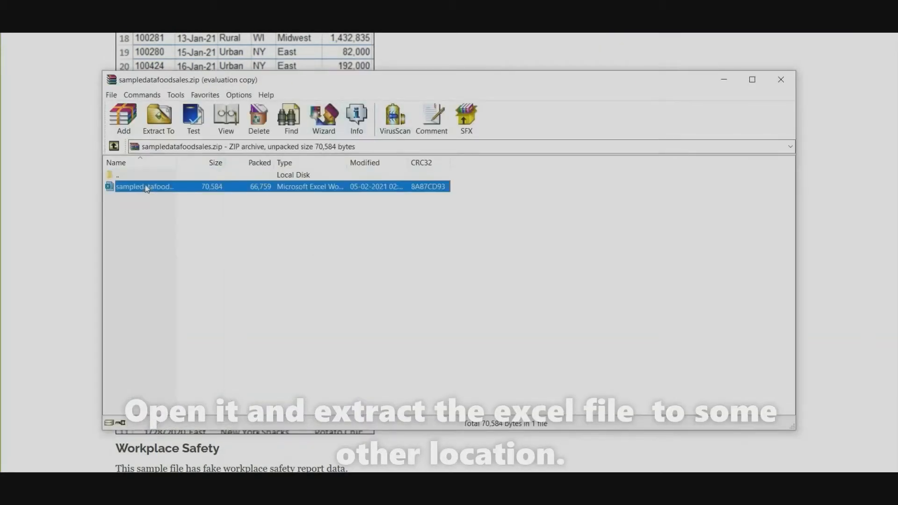
click(159, 117)
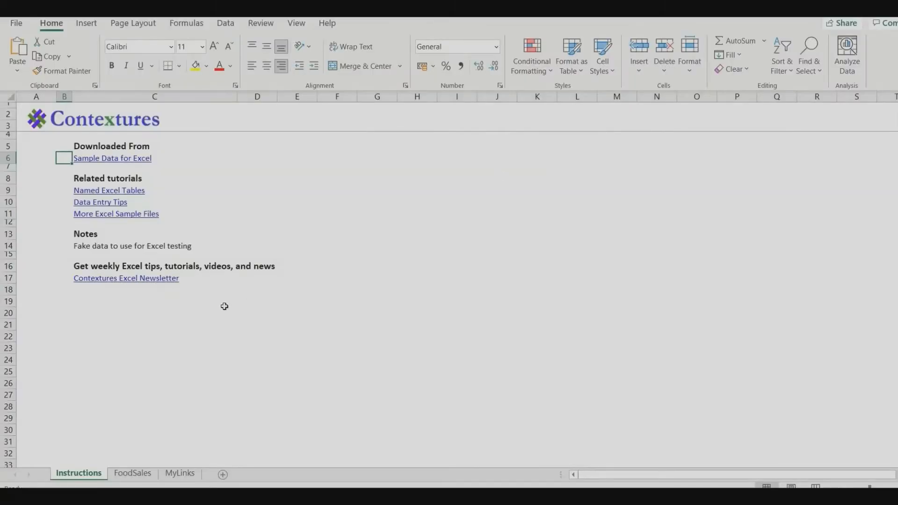
Delete the Instructions and MyLinks sheets from the workbook, keeping only the FoodSales data sheet.
right_click(88, 475)
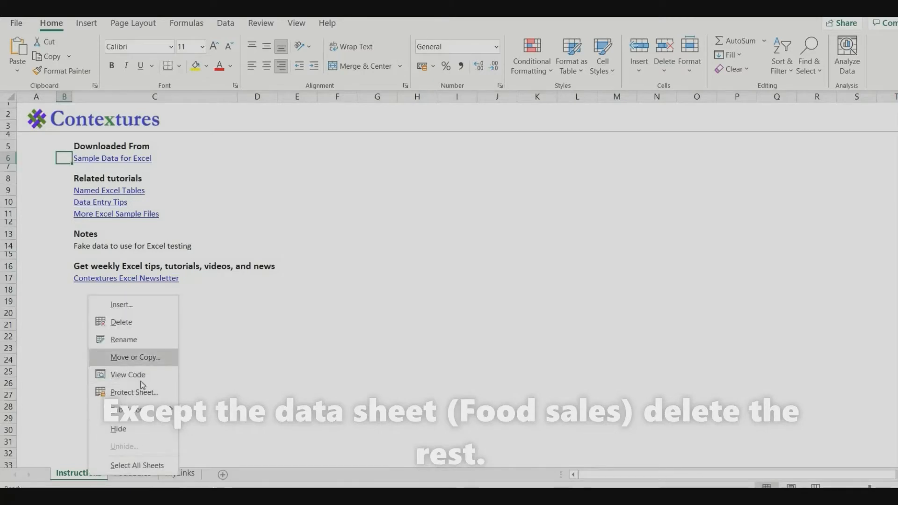
click(121, 321)
click(459, 284)
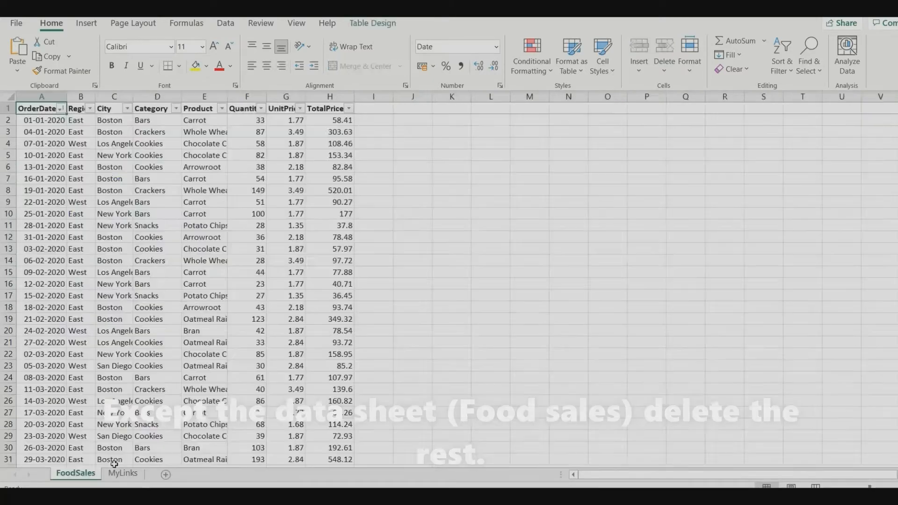
right_click(123, 473)
click(149, 320)
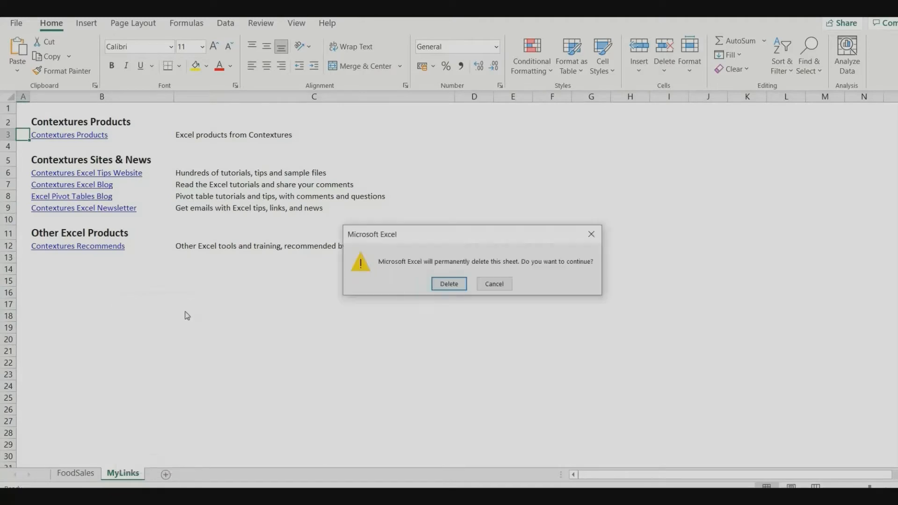
click(448, 284)
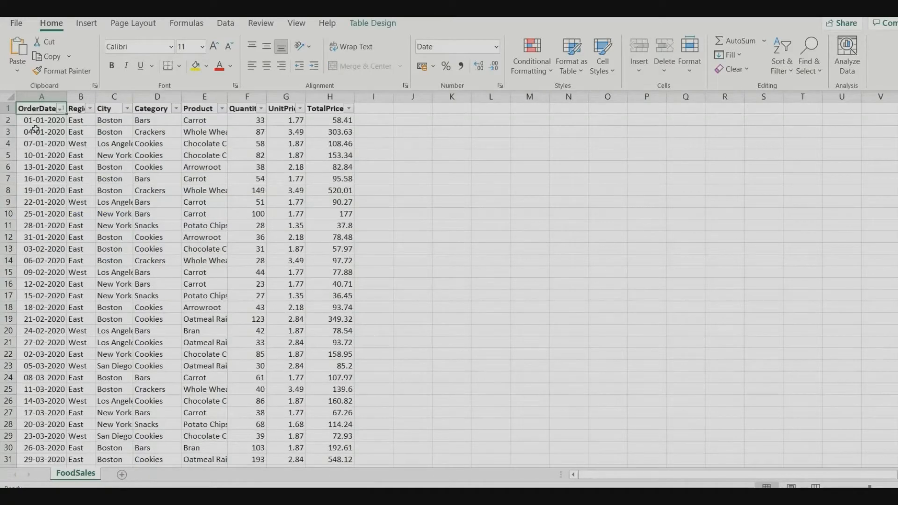
Examine the FoodSales table's rows and its order date, region, city, category, product, quantity and price columns.
click(49, 180)
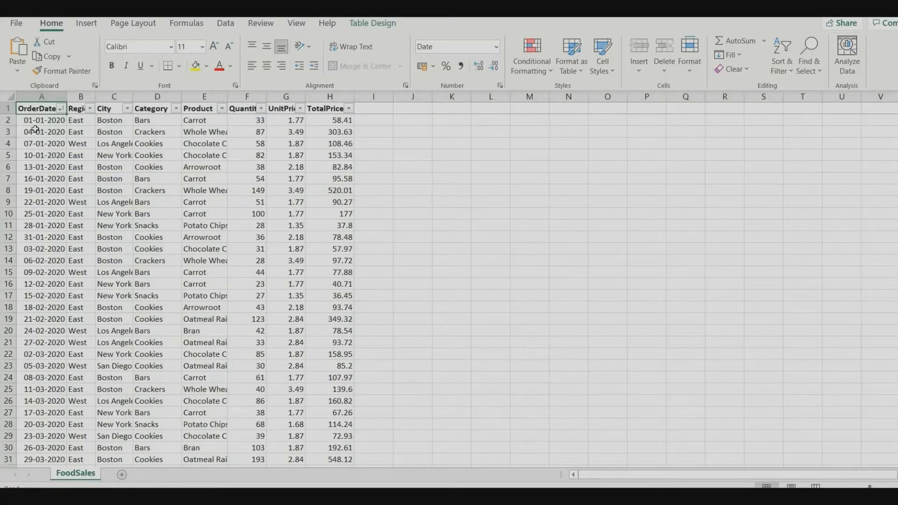
click(49, 180)
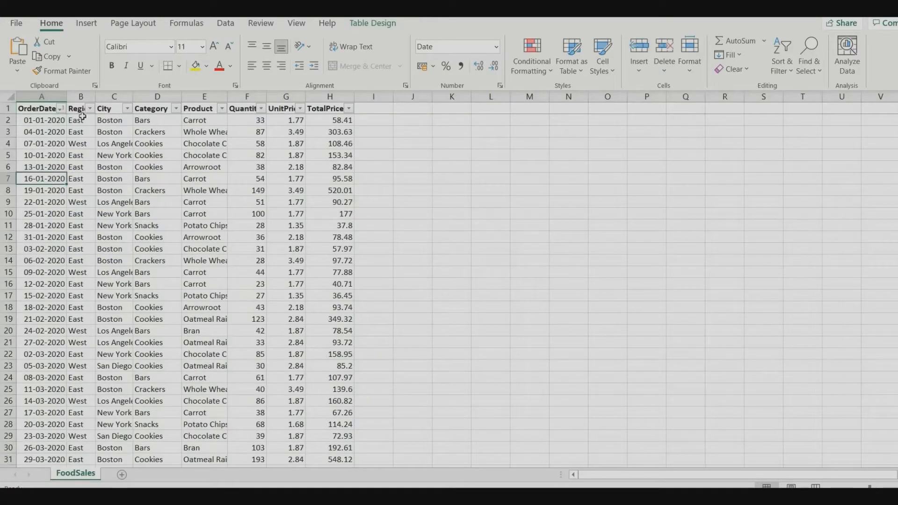
click(87, 158)
click(90, 120)
click(90, 140)
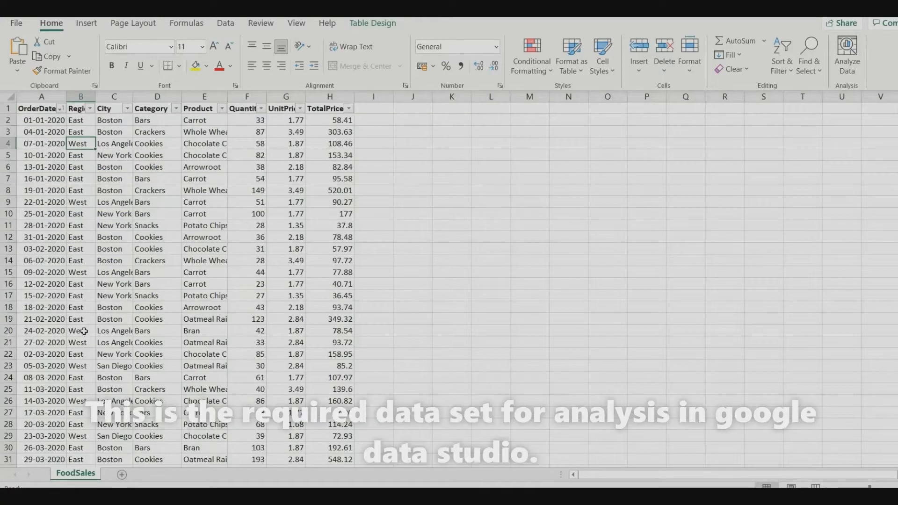
scroll(73, 348, down, 2)
scroll(70, 355, down, 20)
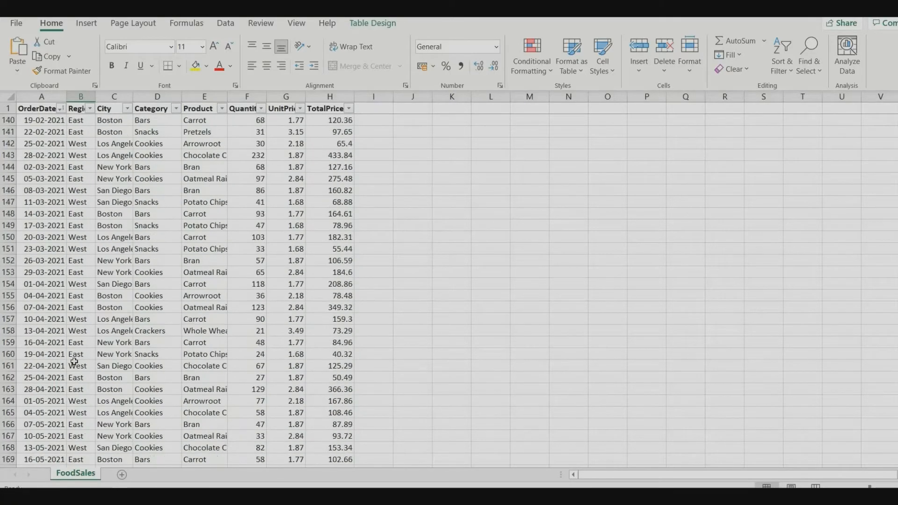
scroll(207, 354, up, 16)
click(120, 154)
click(173, 156)
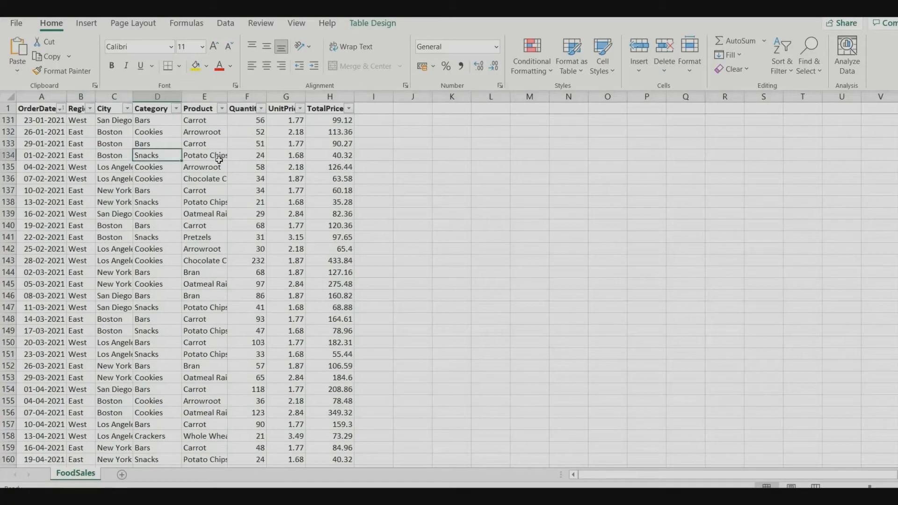
click(219, 160)
key(Right)
key(Right)
key(Right)
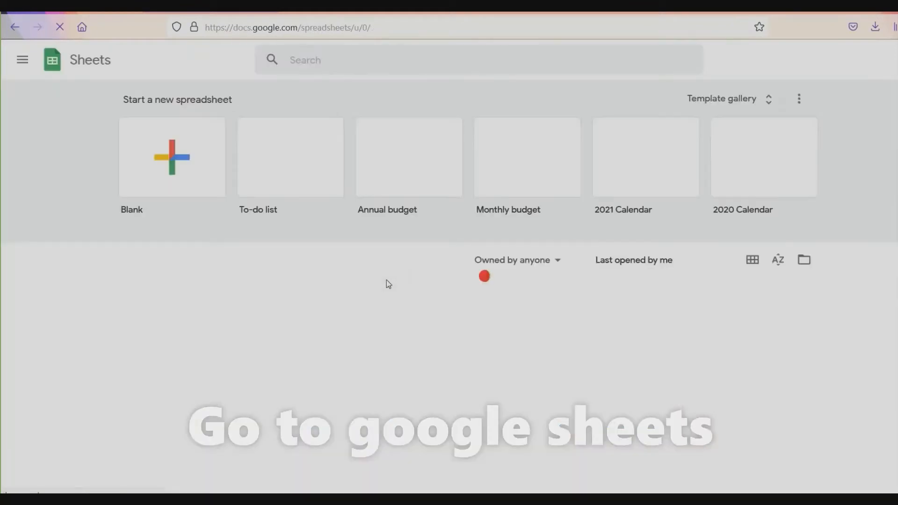
Create a blank Google Sheets spreadsheet and import sampledatafoodsales.xlsx from the Desktop, using the Replace spreadsheet option.
click(172, 157)
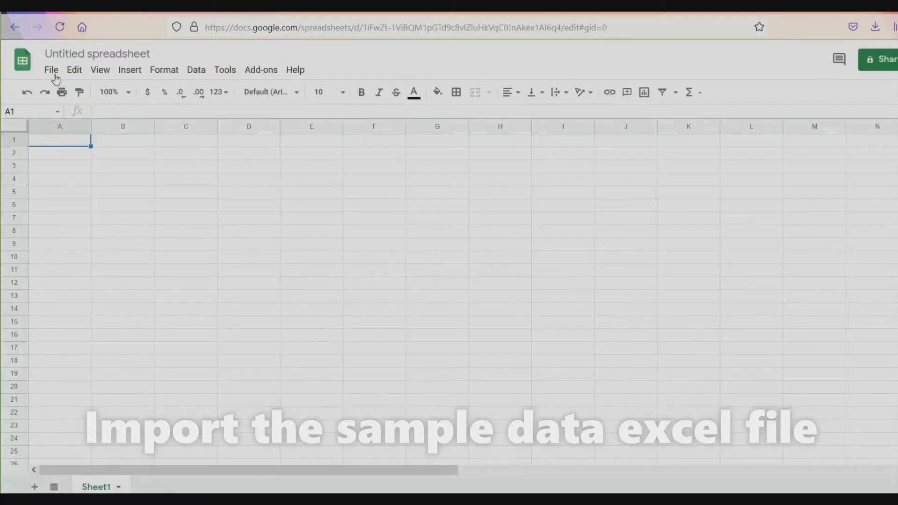
click(51, 70)
click(146, 166)
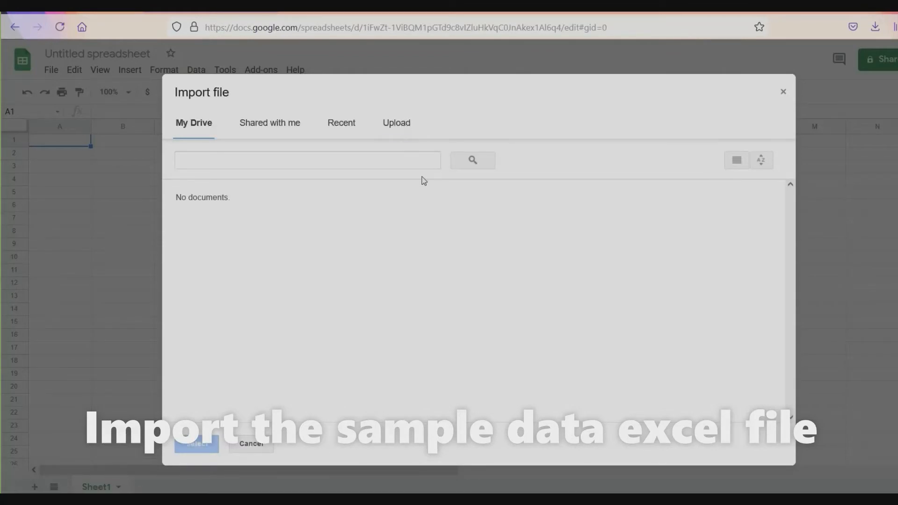
click(395, 126)
click(478, 301)
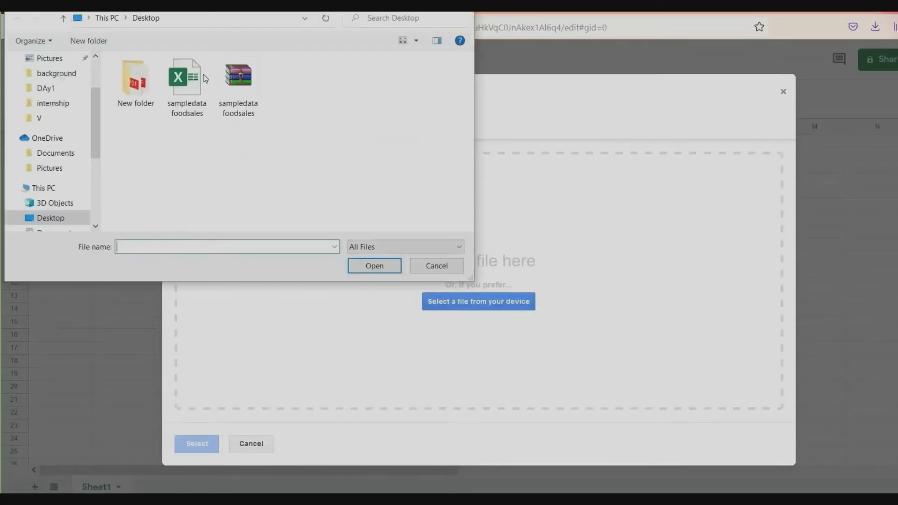
click(187, 86)
click(374, 266)
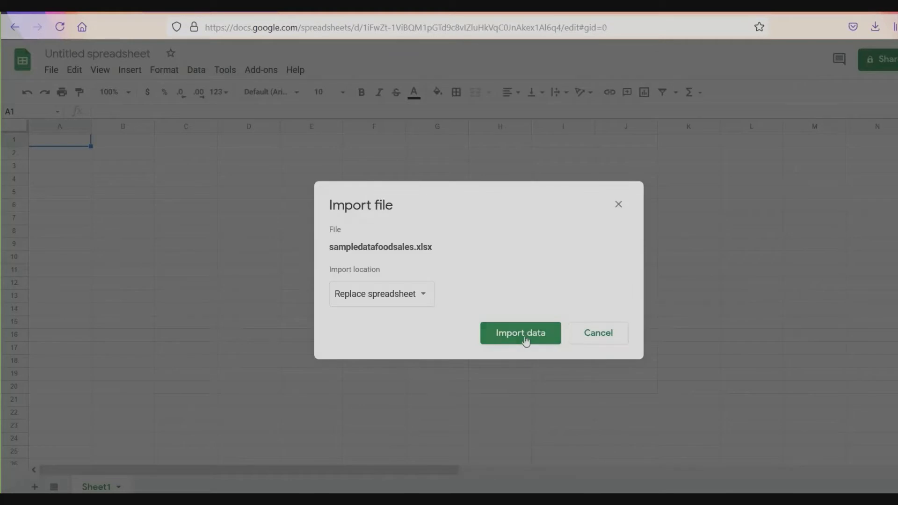
click(510, 334)
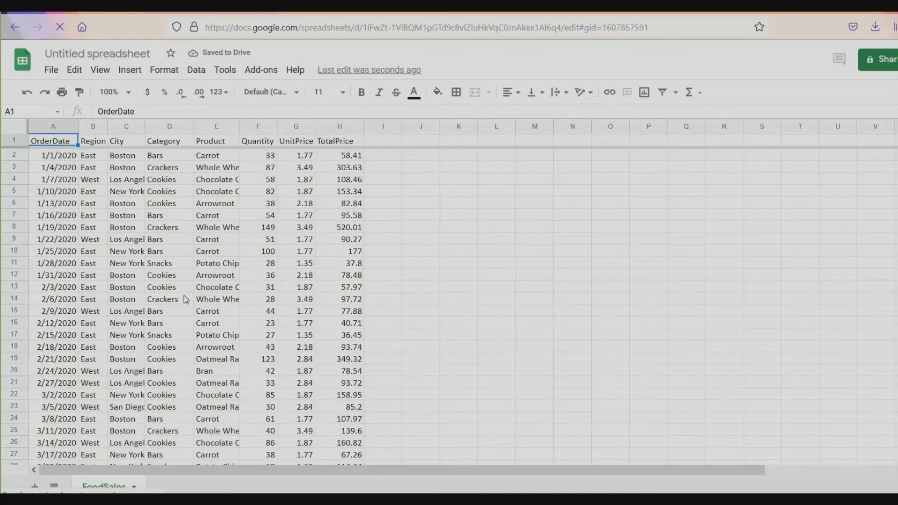
Rename the imported spreadsheet as "My first data visualisation project".
scroll(184, 296, down, 5)
scroll(185, 296, up, 5)
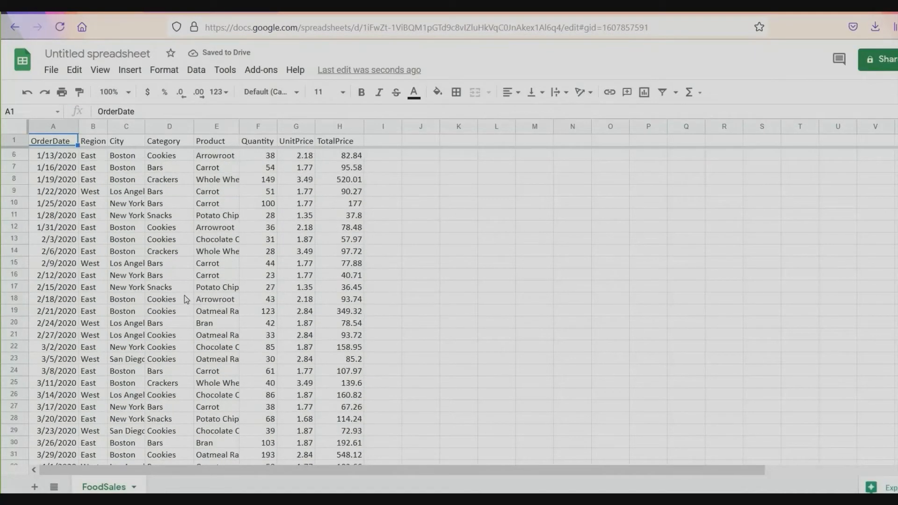
click(111, 54)
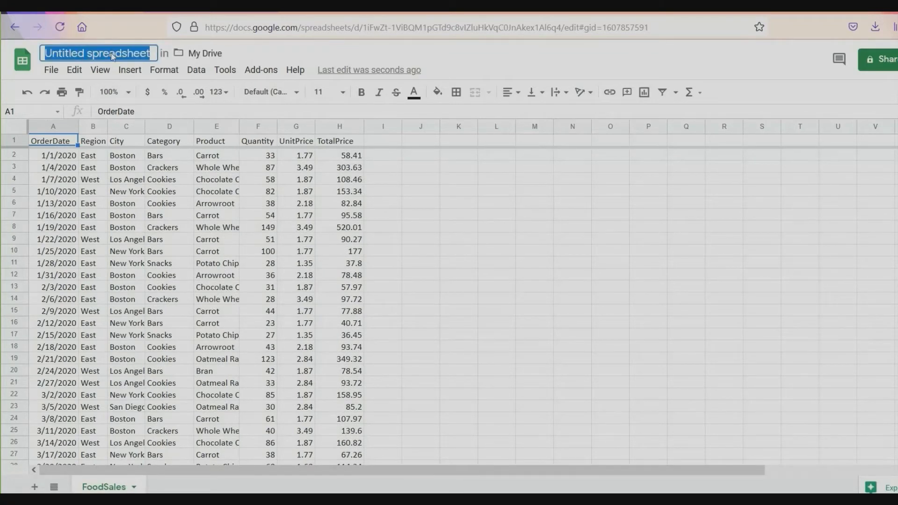
text(My fi)
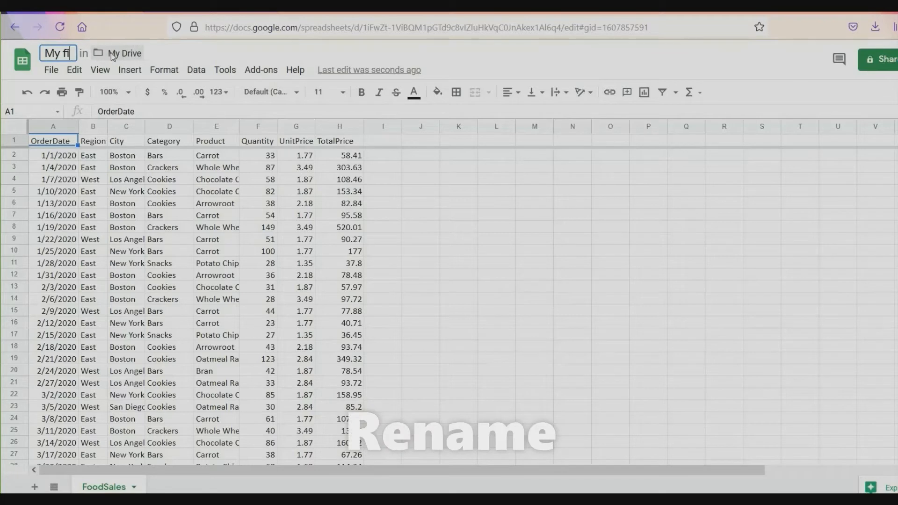
text(rst data)
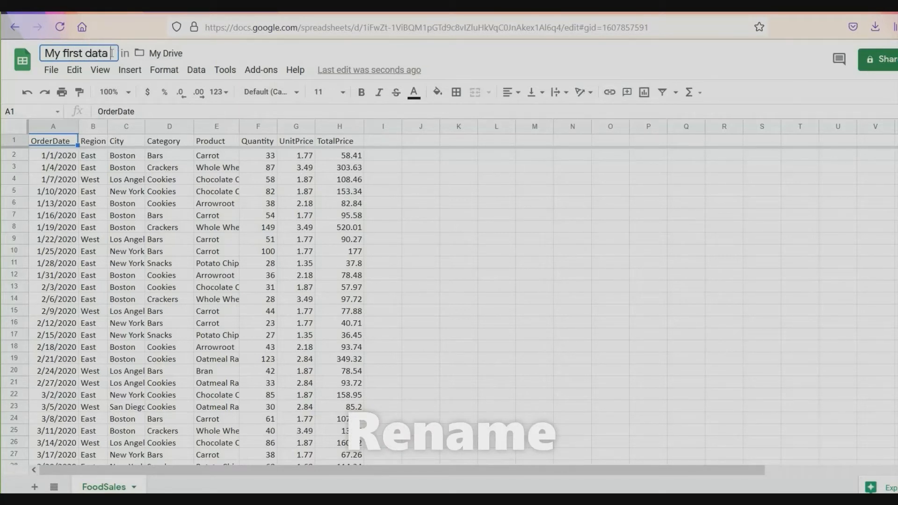
text( visual)
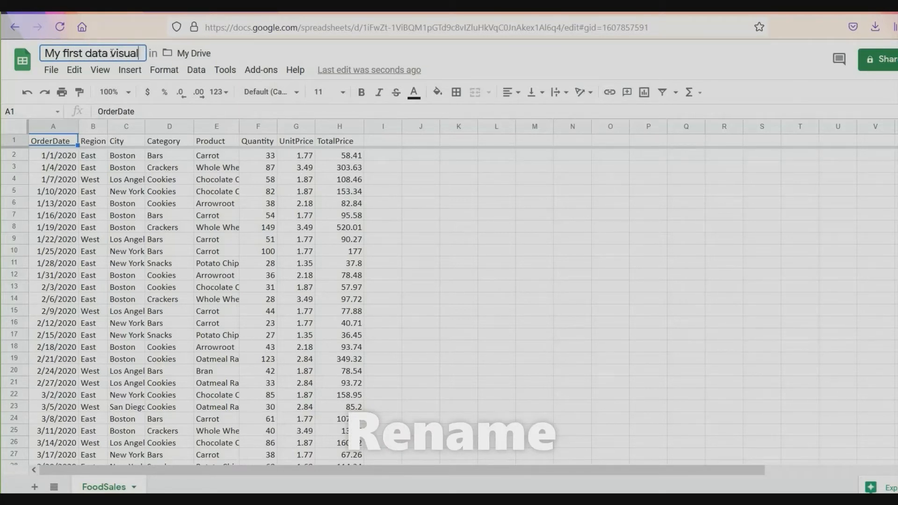
text(isation)
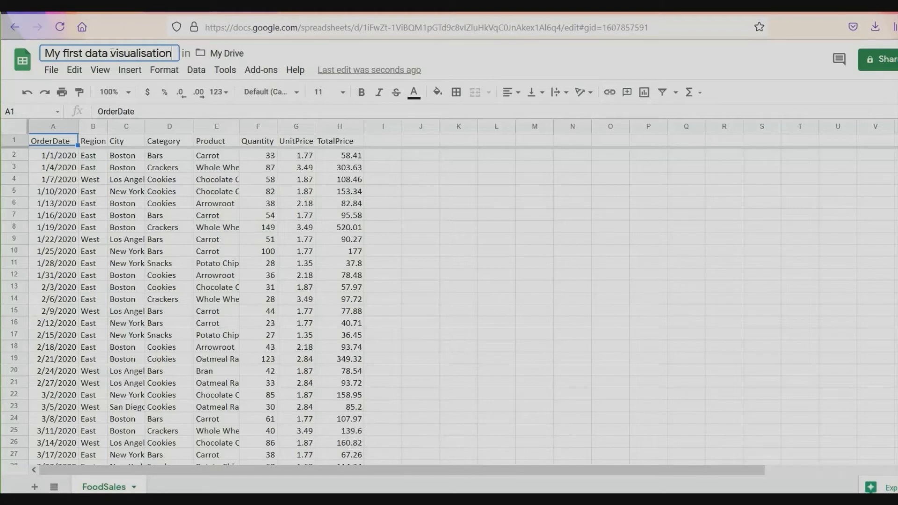
text( project)
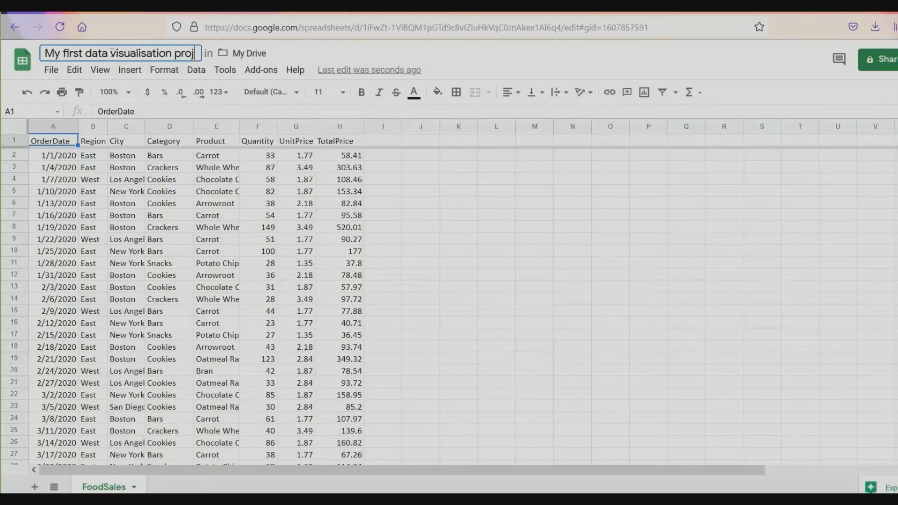
click(551, 206)
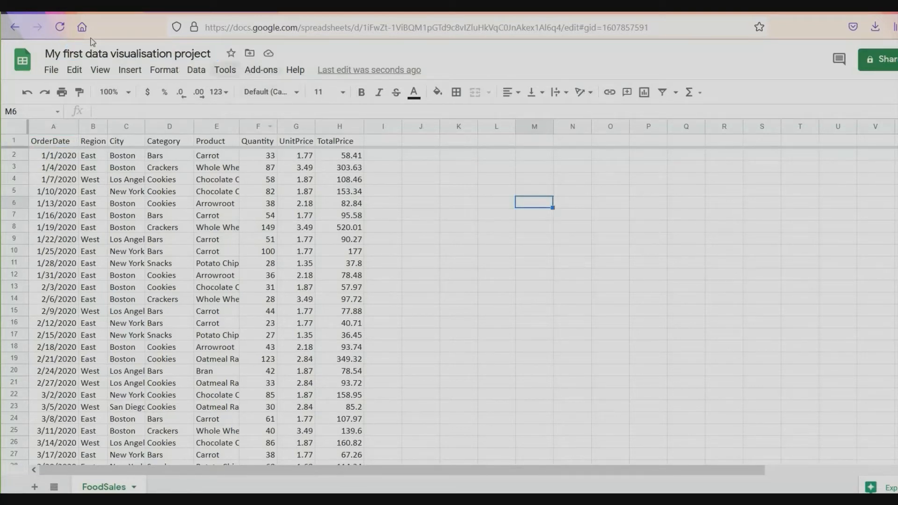
Switch to Data Studio, start a new data source with the Google Sheets connector and authorize its access.
click(108, 18)
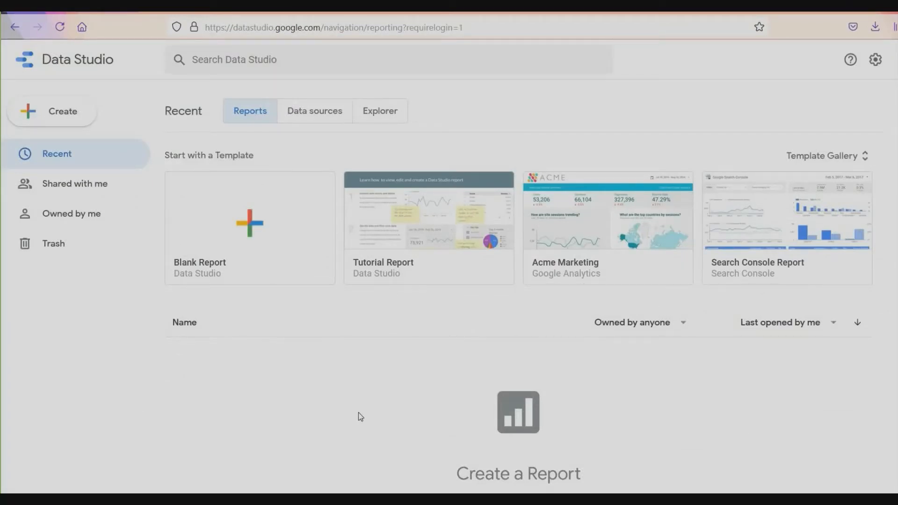
click(86, 119)
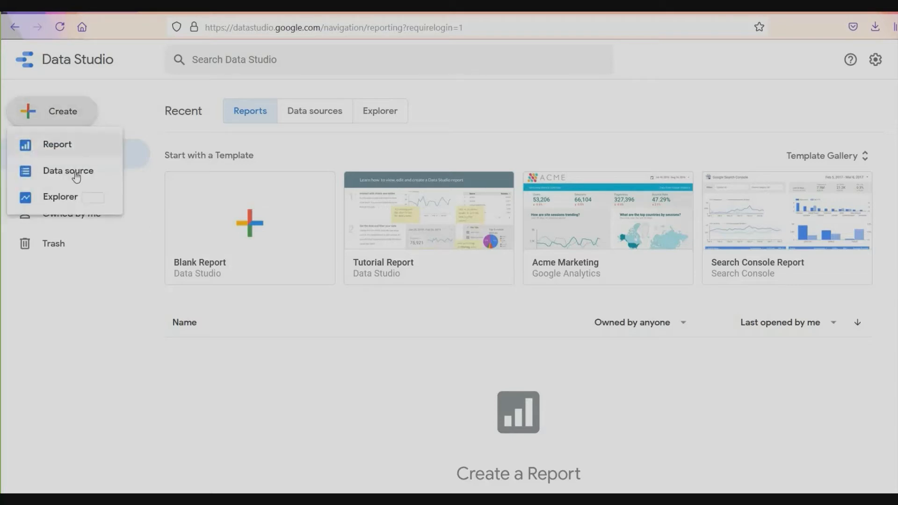
click(346, 369)
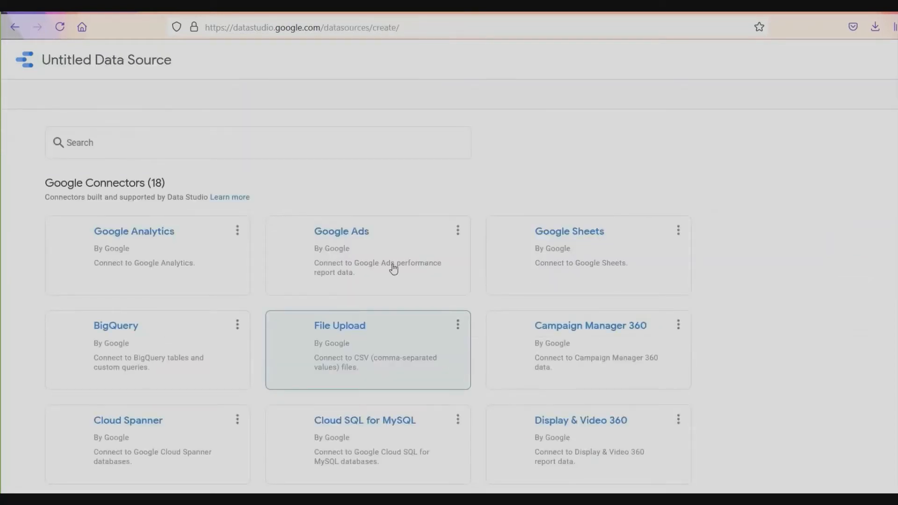
click(567, 258)
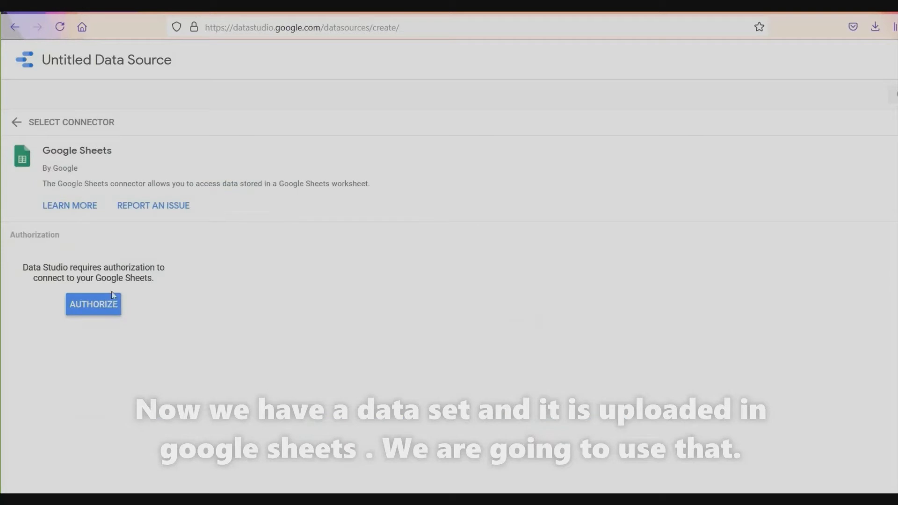
click(102, 308)
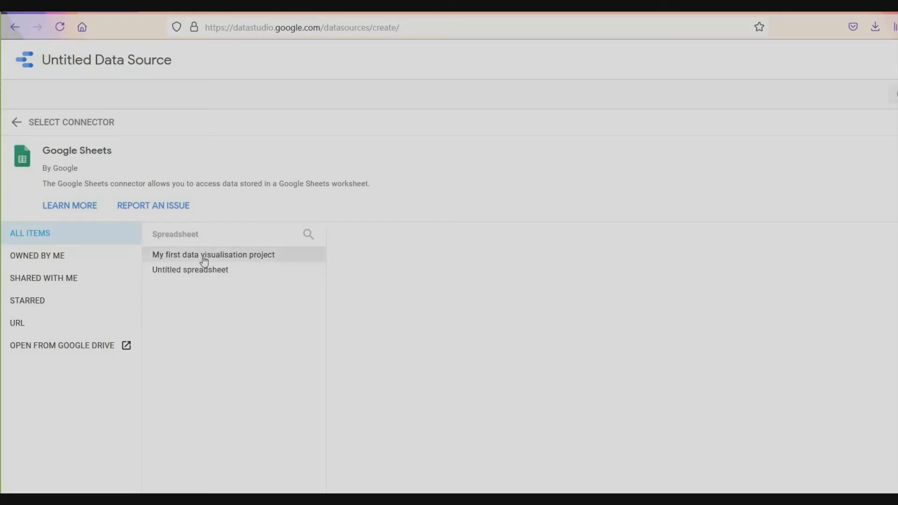
Connect the data source to the FoodSales worksheet of "My first data visualisation project", using the first row as headers.
click(204, 260)
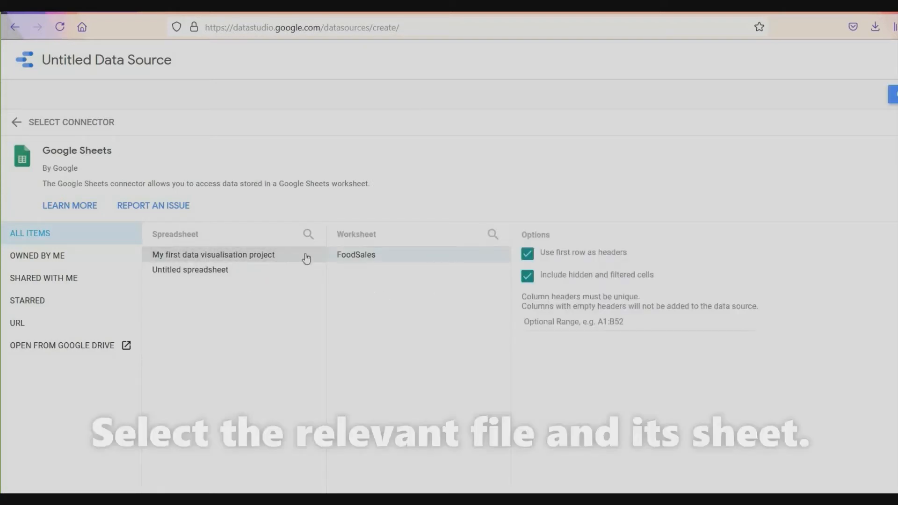
click(378, 260)
click(215, 8)
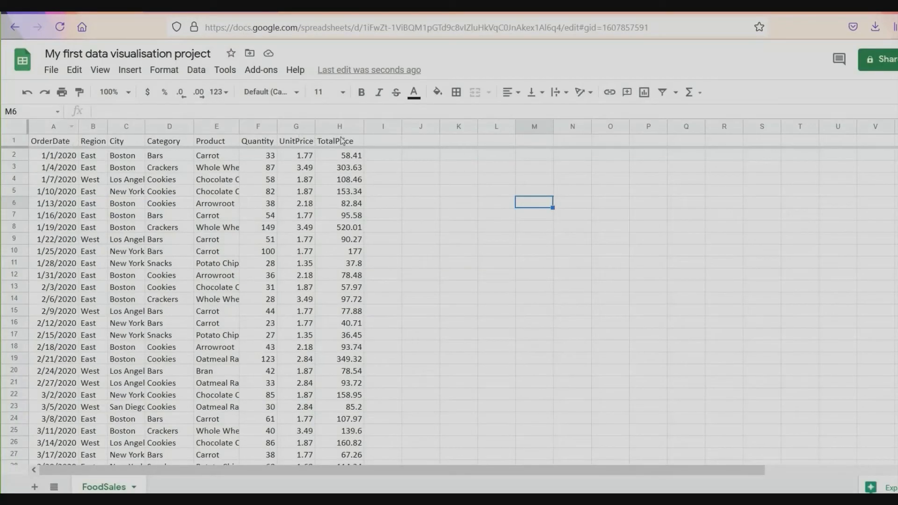
click(117, 8)
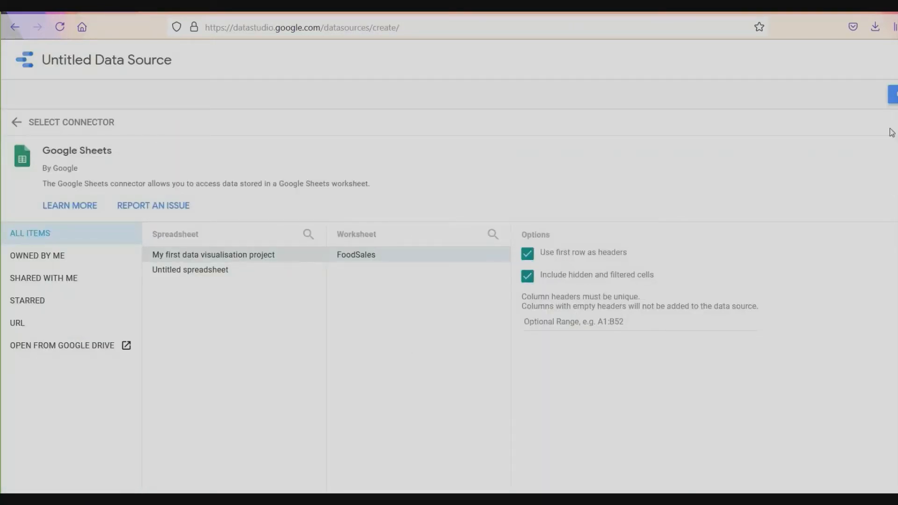
click(893, 94)
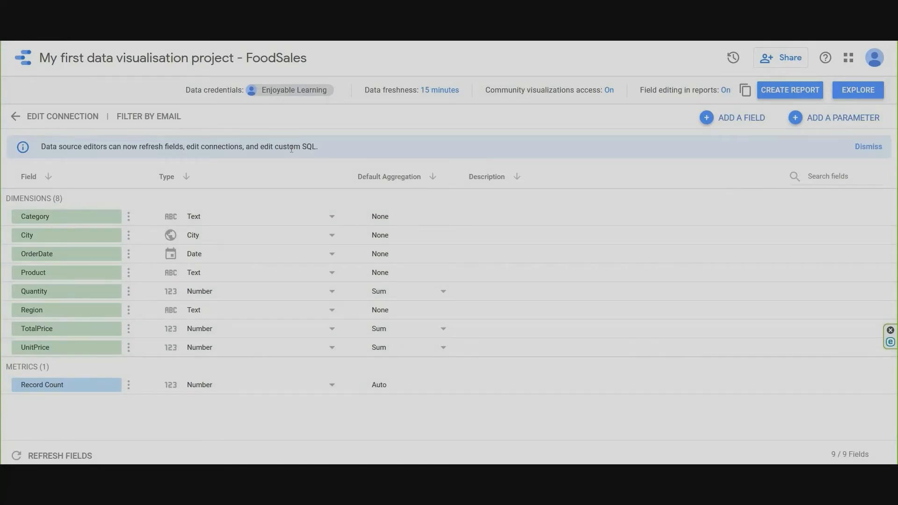
Change the data source's data credentials to Viewer's Credentials.
click(283, 90)
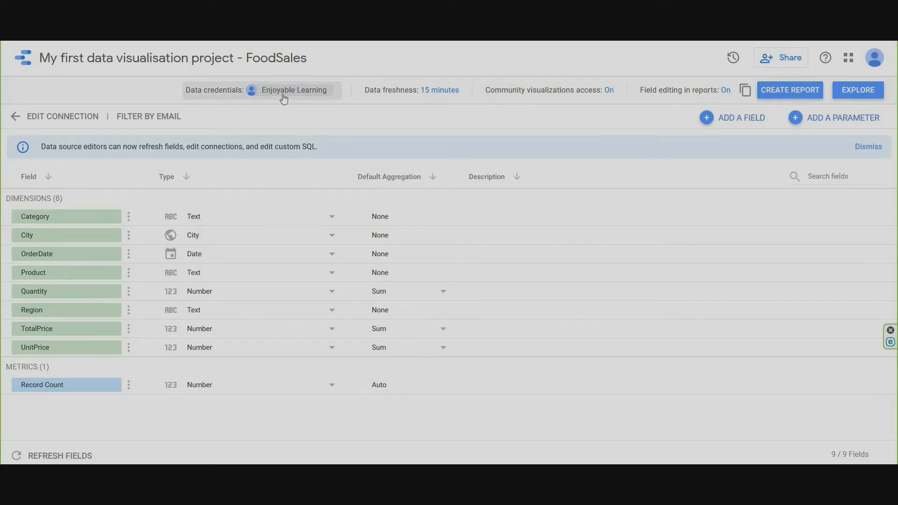
click(299, 96)
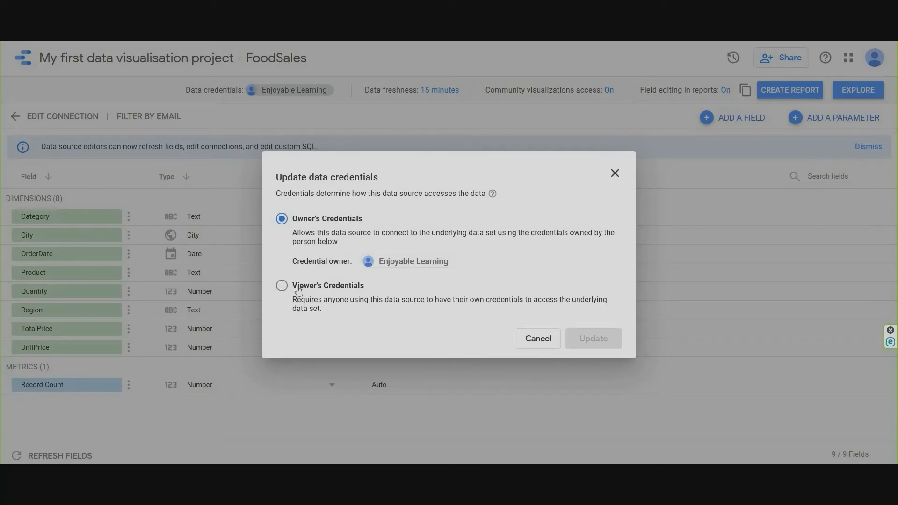
click(282, 286)
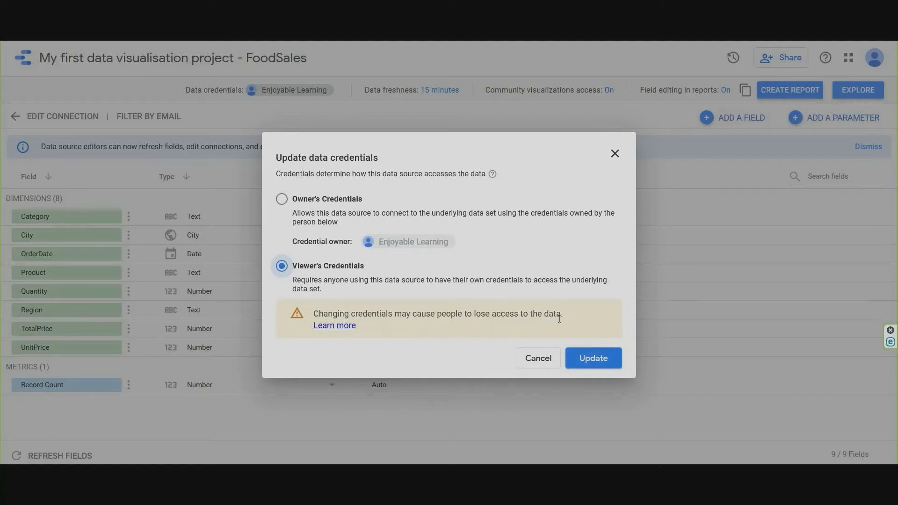
click(585, 358)
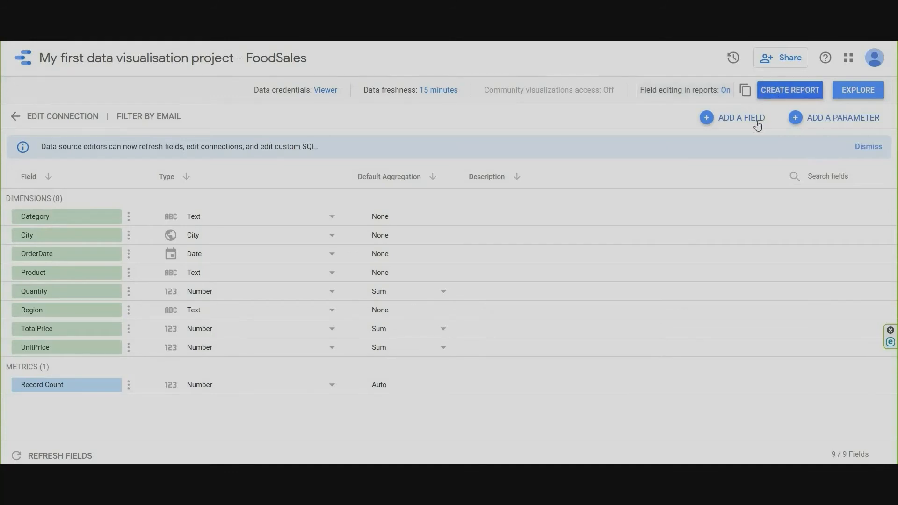
Create a report from the FoodSales data source, adding the data to it and turning off future display of the notice.
click(790, 93)
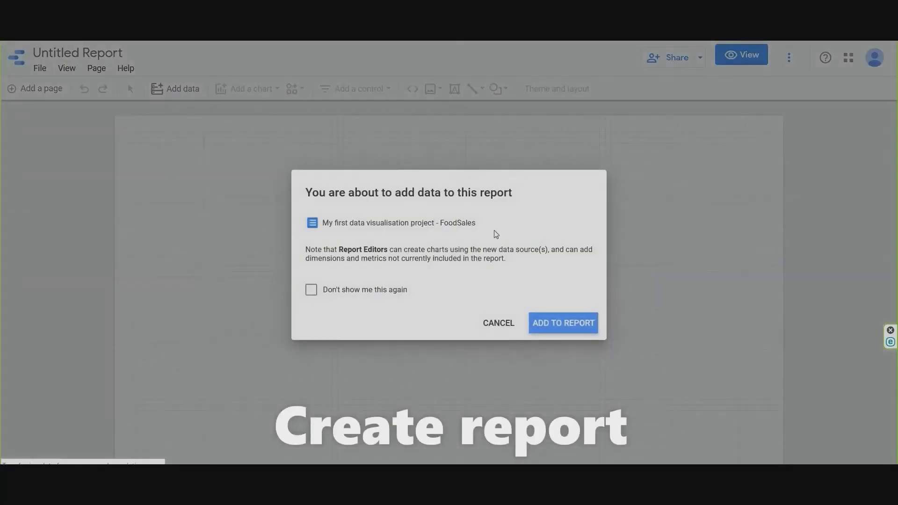
click(371, 296)
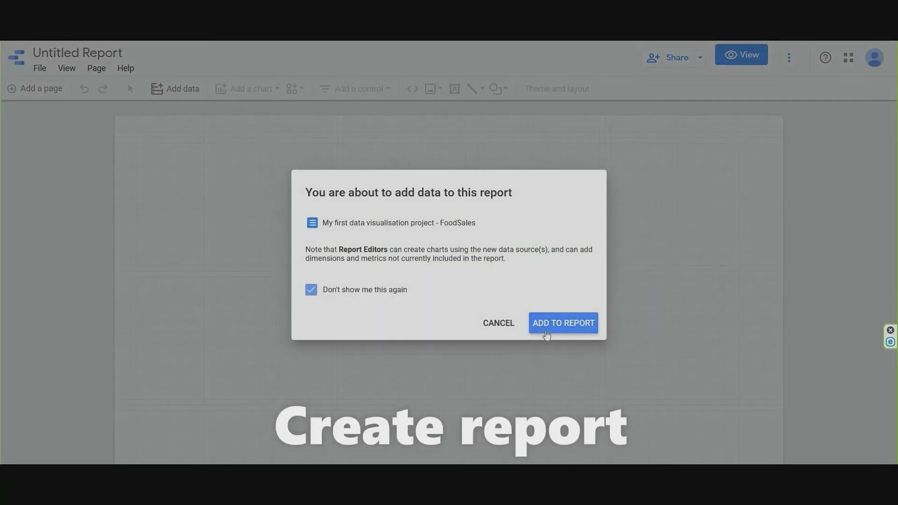
click(582, 322)
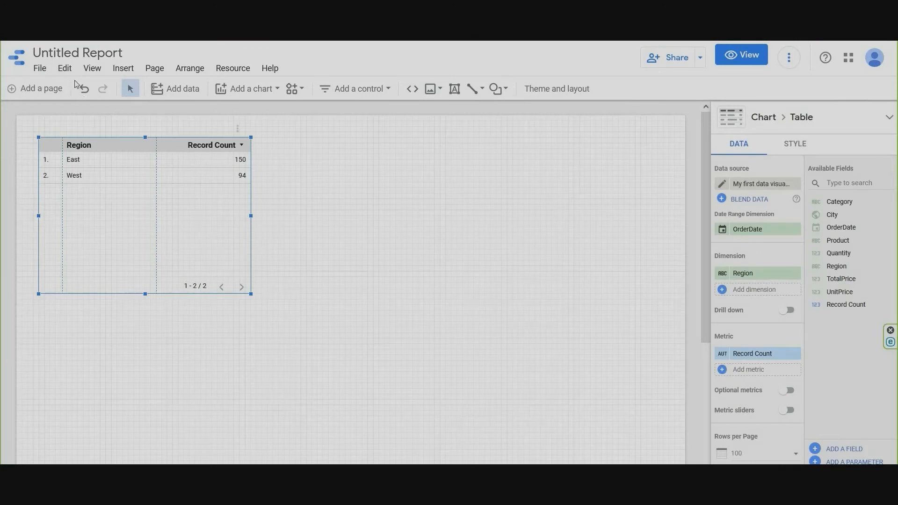
Rename the untitled report as "Project 1".
click(80, 50)
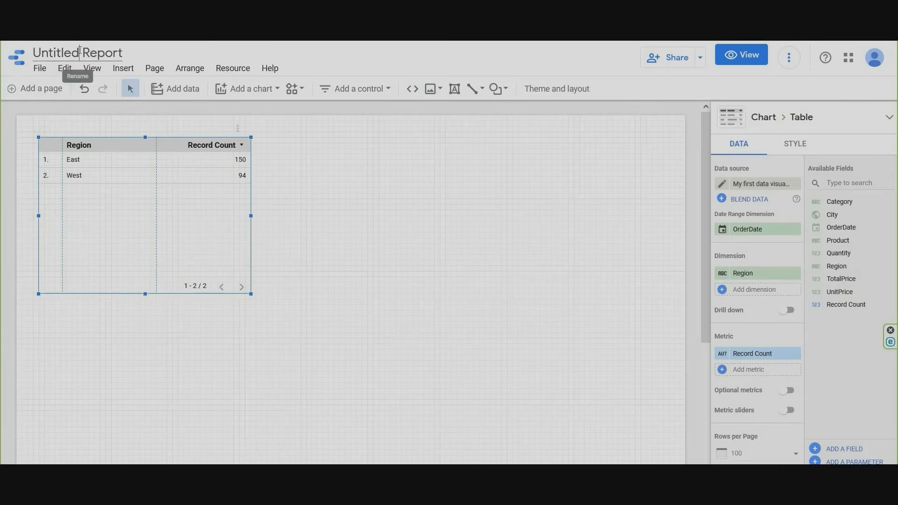
key(ctrl+a)
text(My fir)
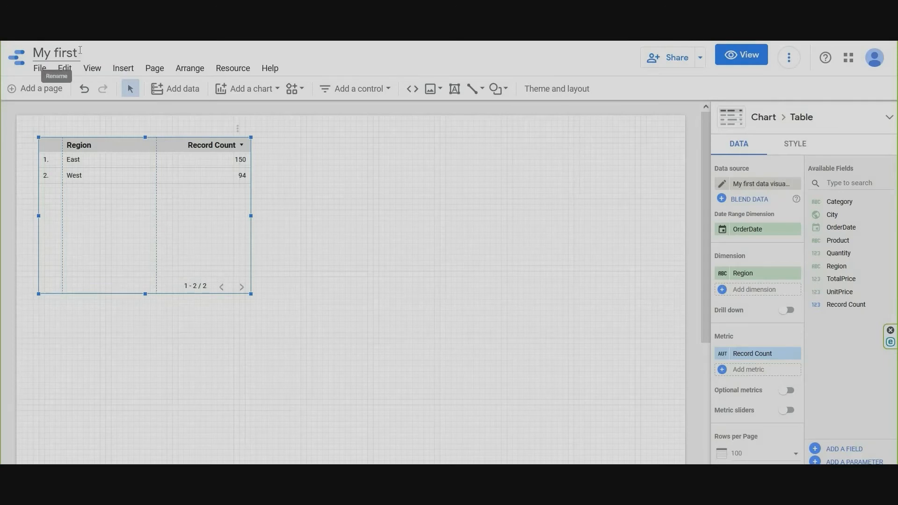
key(BackSpace)
key(BackSpace)
key(BackSpace)
key(BackSpace)
key(BackSpace)
key(BackSpace)
key(BackSpace)
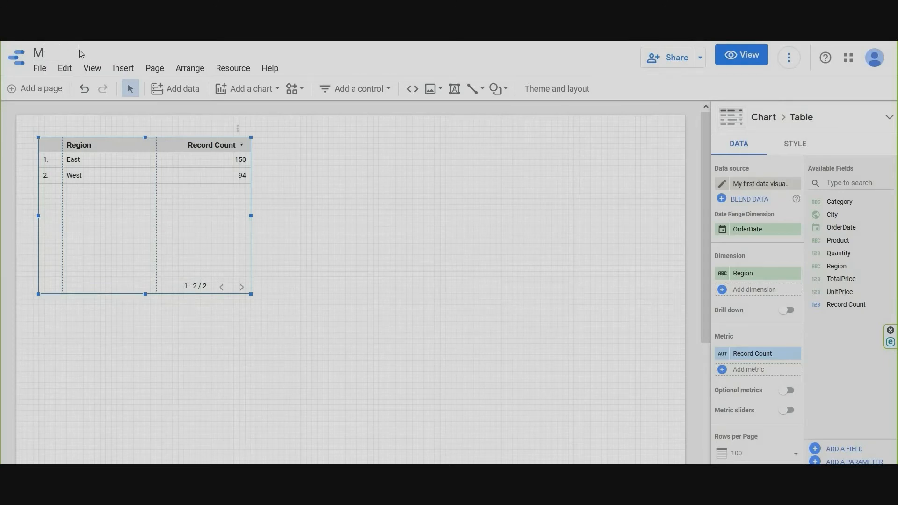
text(Project 1)
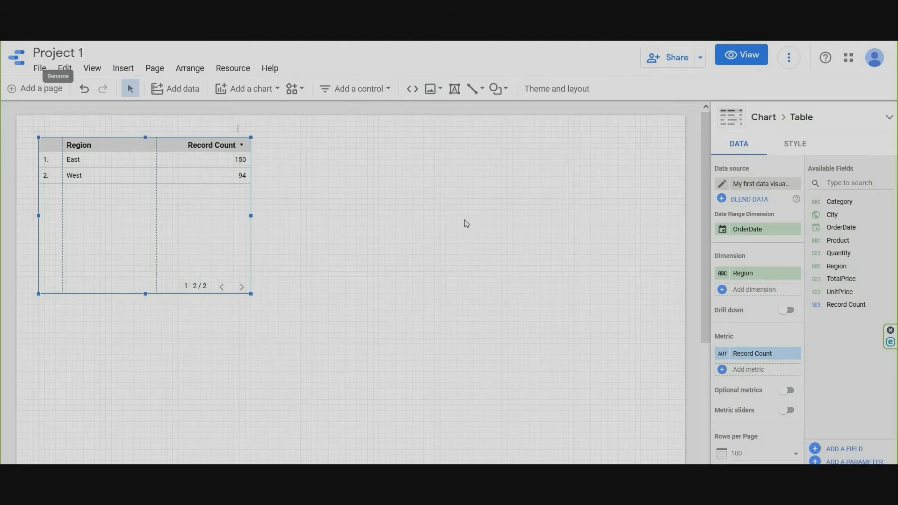
click(415, 239)
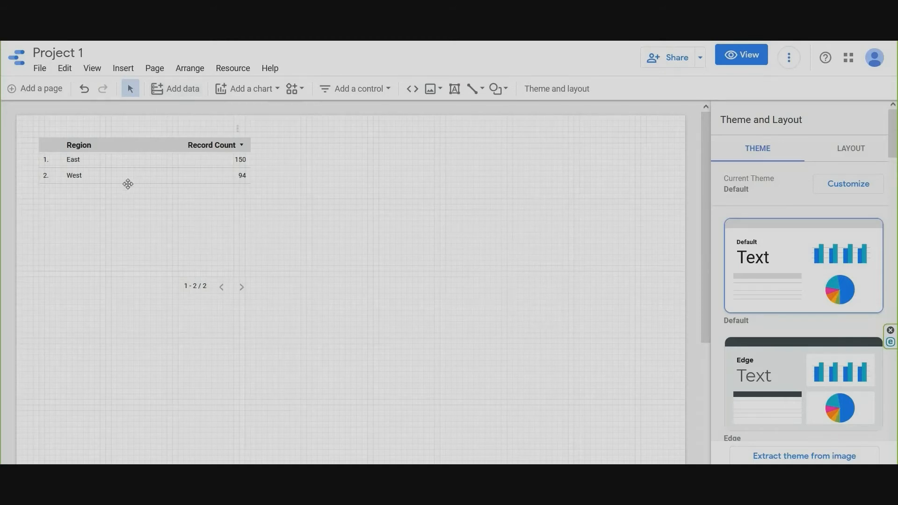
Review the Region table's data settings and the connectors available for adding data to the report.
click(127, 184)
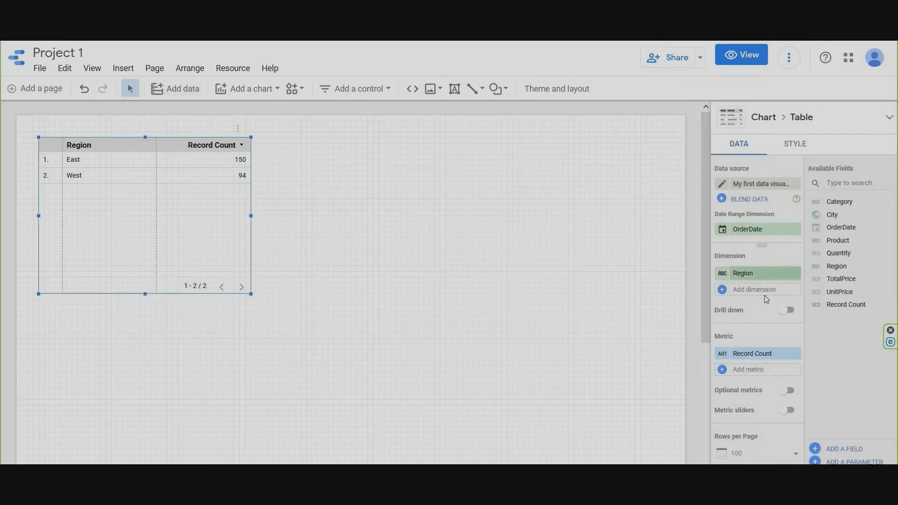
scroll(766, 299, down, 8)
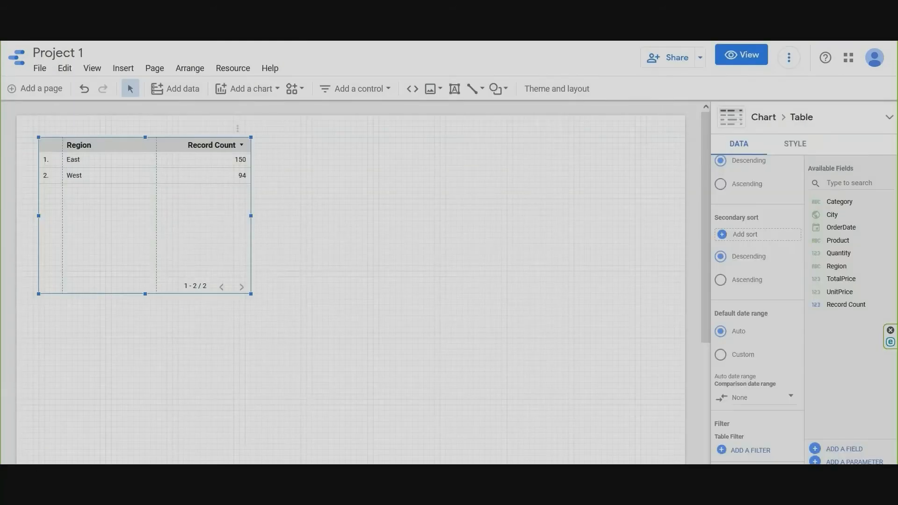
click(181, 94)
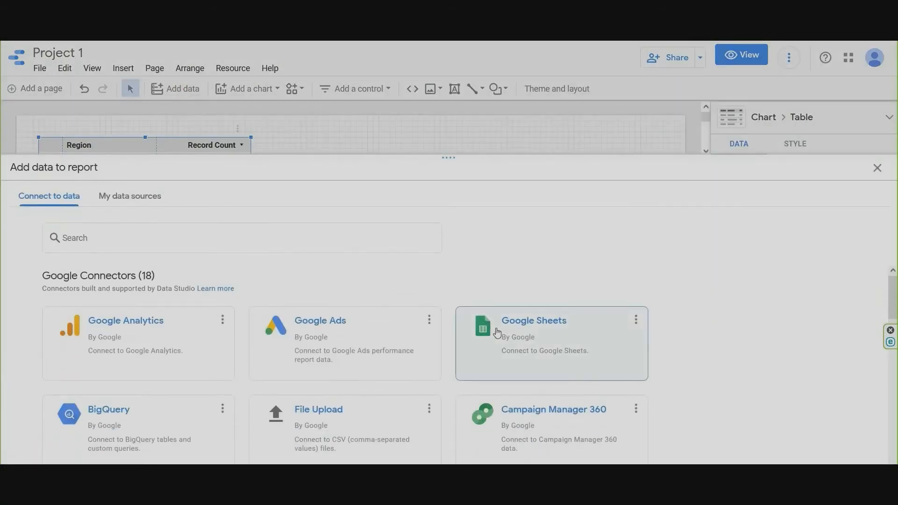
click(876, 167)
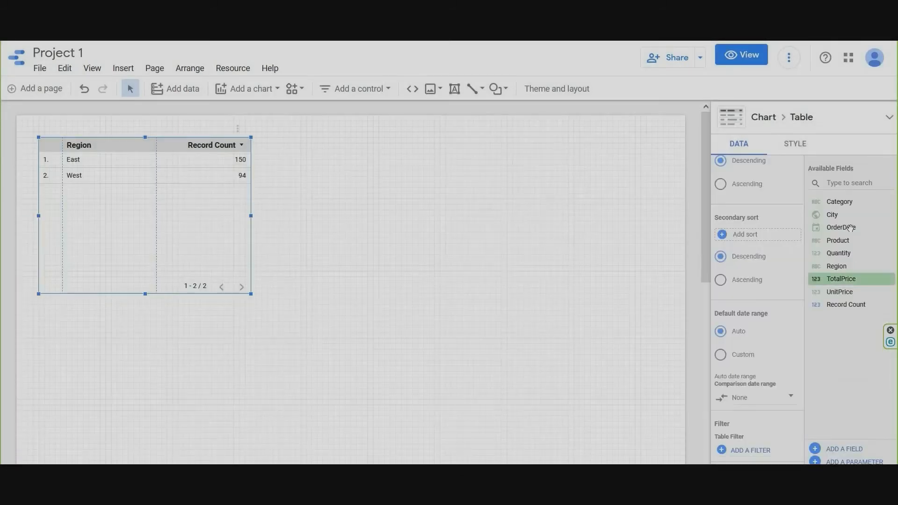
scroll(732, 229, up, 5)
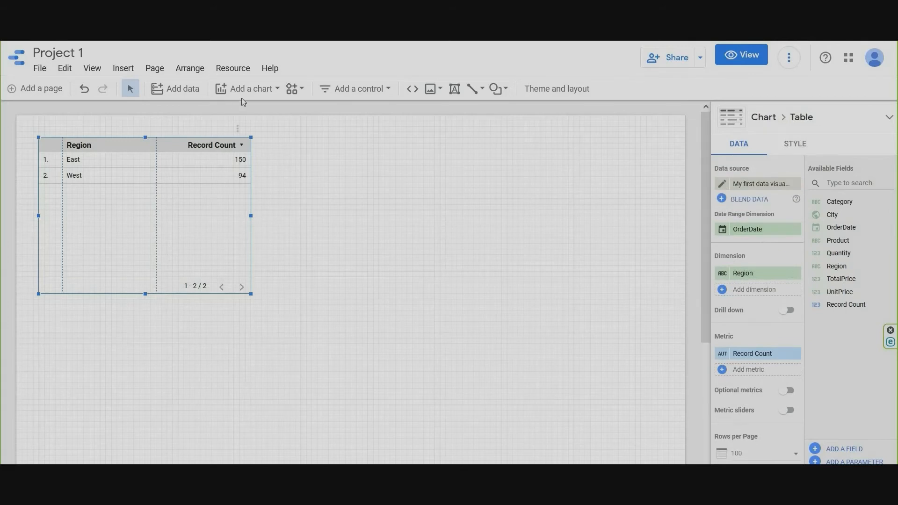
Review the available chart types, community visualizations, filter controls and image sources for the report.
click(258, 91)
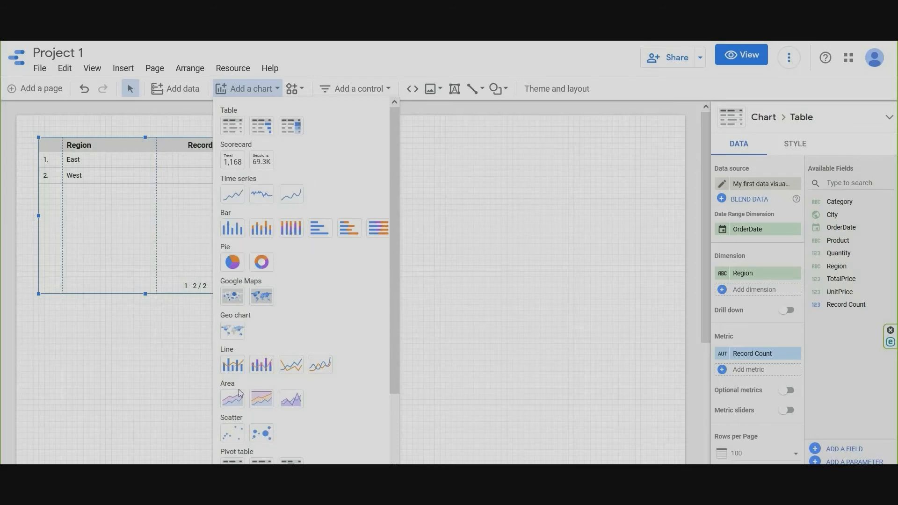
scroll(252, 428, down, 2)
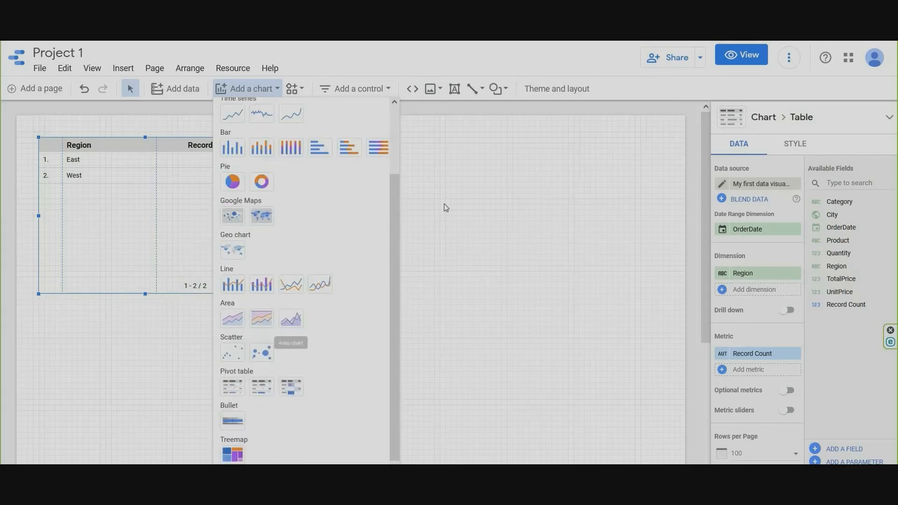
click(496, 181)
click(293, 89)
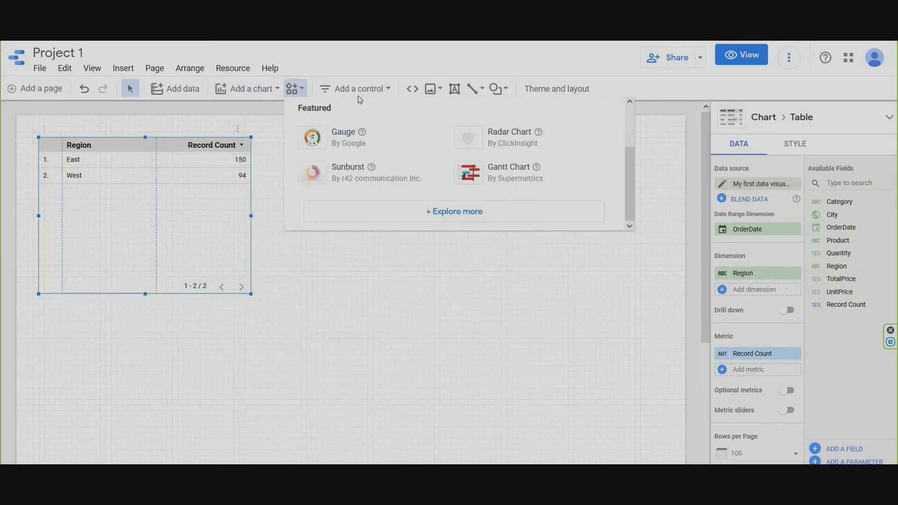
click(377, 91)
click(377, 90)
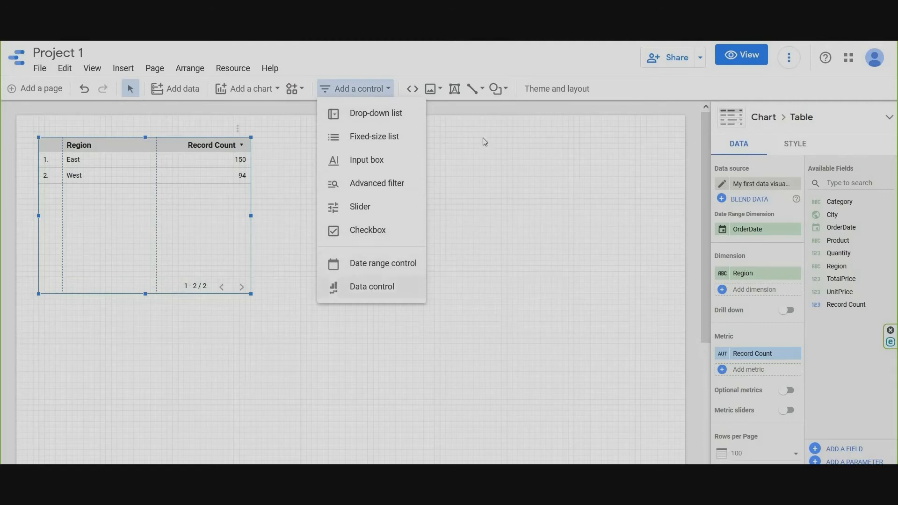
click(438, 93)
click(435, 89)
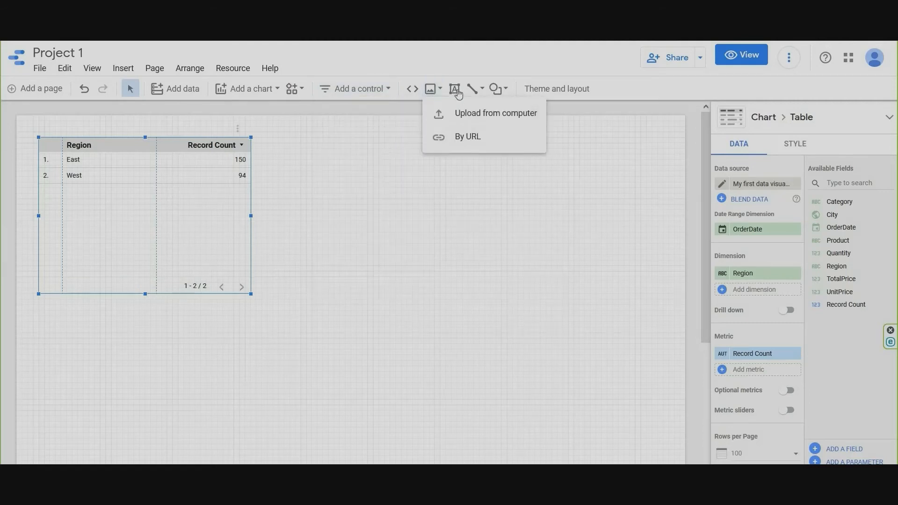
Place a small empty text box beside the Region table and display the report's theme settings.
click(454, 90)
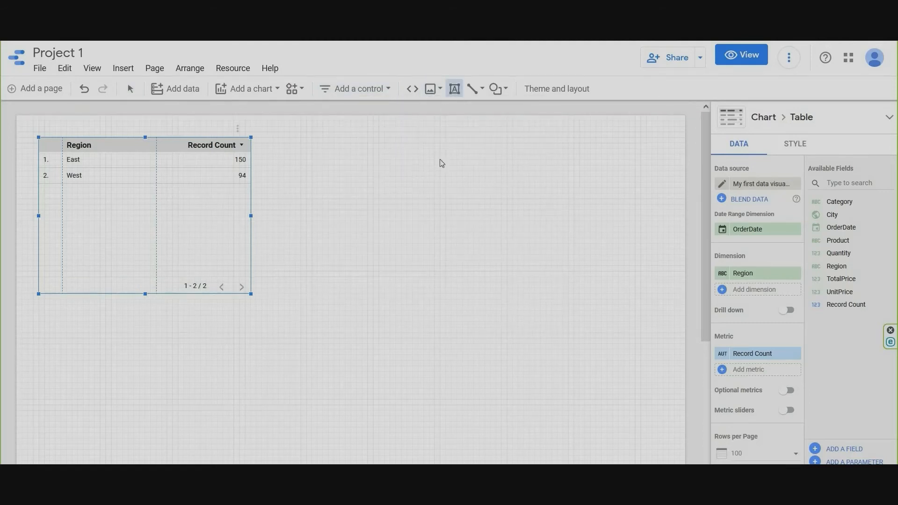
drag(442, 163, 411, 180)
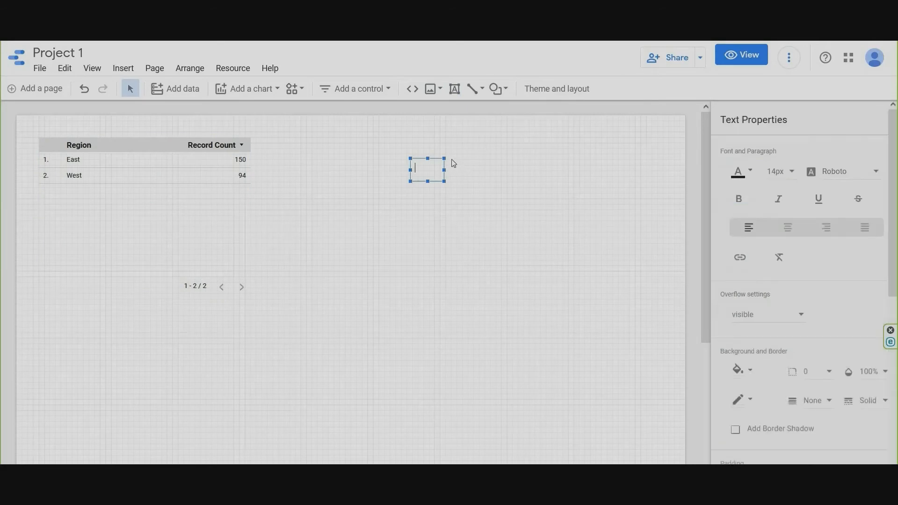
click(563, 90)
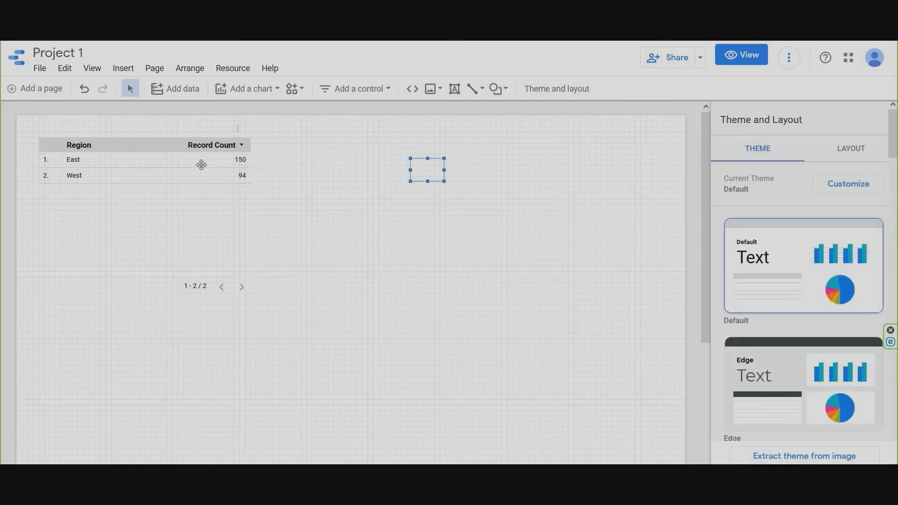
Delete the Region table from the report page.
click(201, 165)
key(Delete)
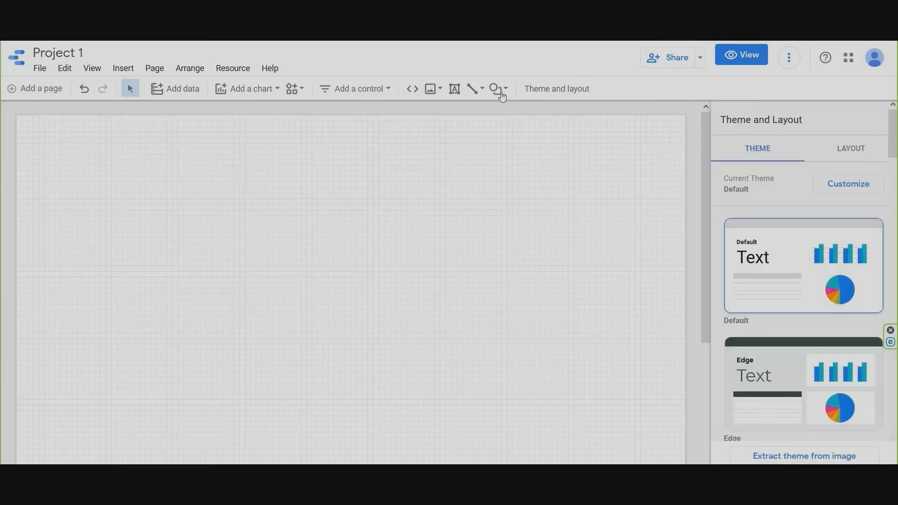
Draw a rectangle banner across the full width of the page's upper edge and fill it with the custom purple.
click(498, 88)
click(512, 111)
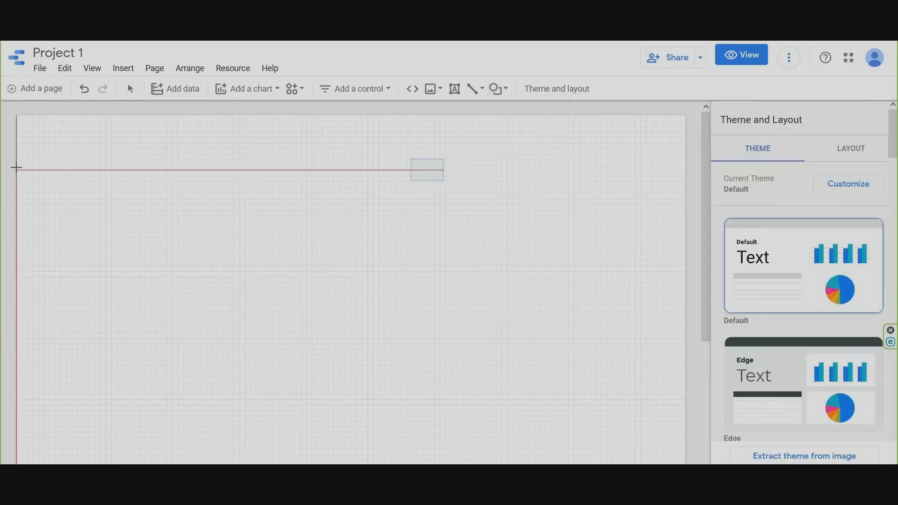
drag(16, 166, 685, 114)
click(739, 175)
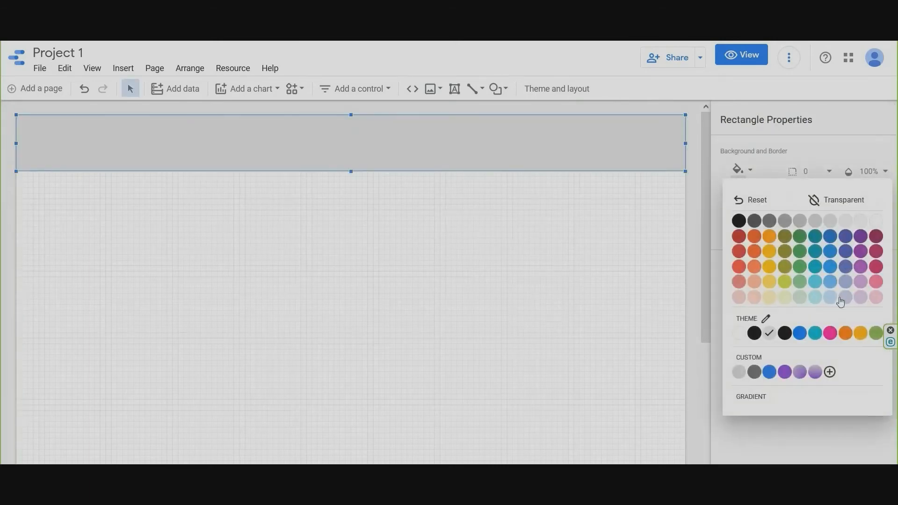
click(784, 372)
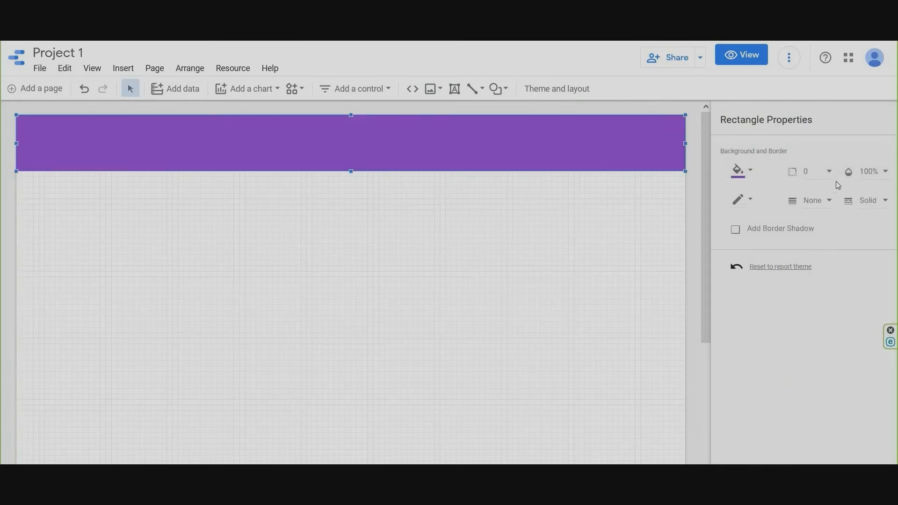
Try 50% and 30% opacity on the purple banner, and settle on 90%.
click(869, 173)
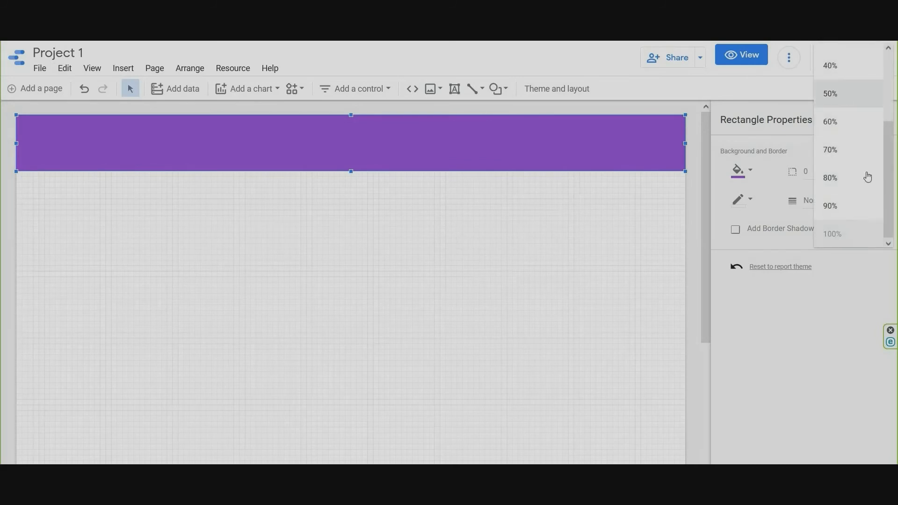
click(856, 94)
click(874, 174)
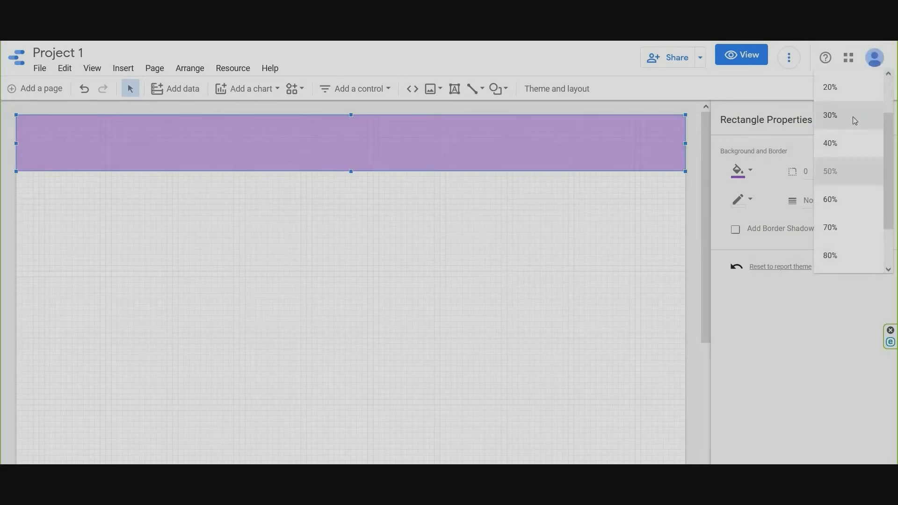
click(852, 117)
click(871, 172)
scroll(840, 236, down, 2)
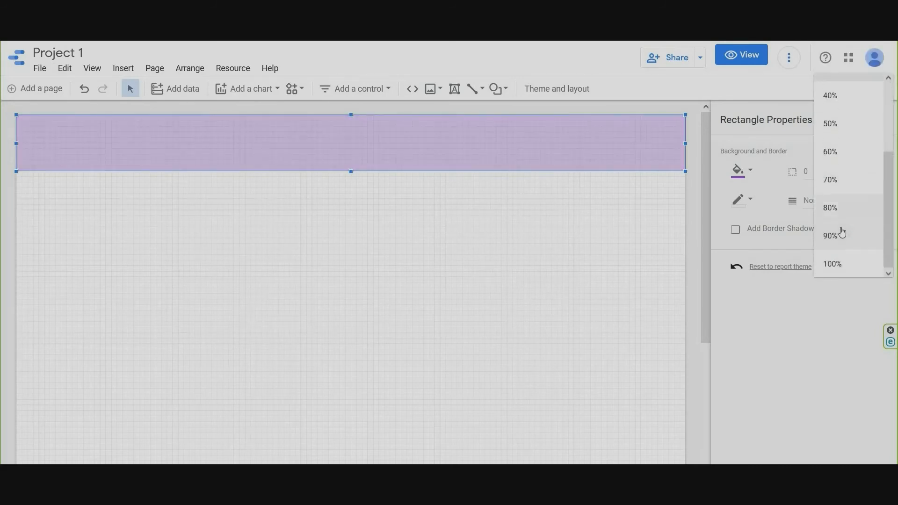
click(841, 235)
Apply a radial custom gradient centred at the top right to the banner's fill.
click(752, 172)
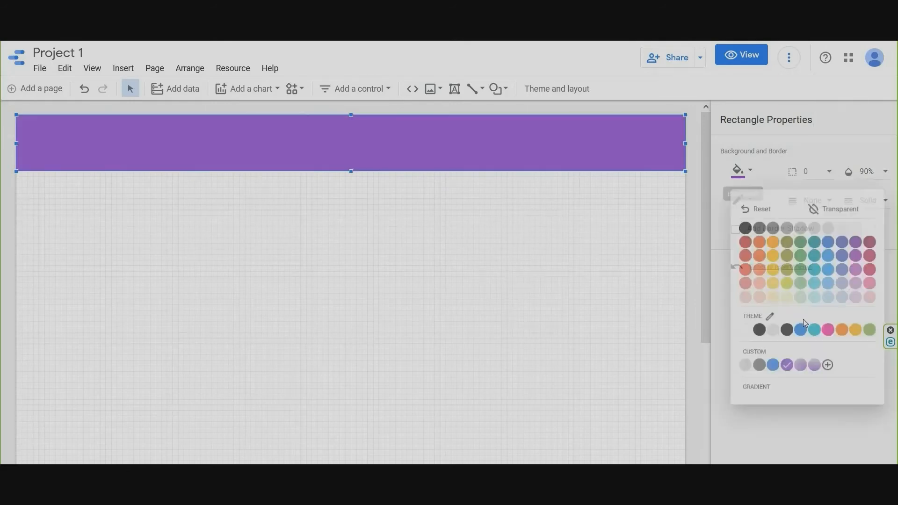
click(750, 399)
click(379, 229)
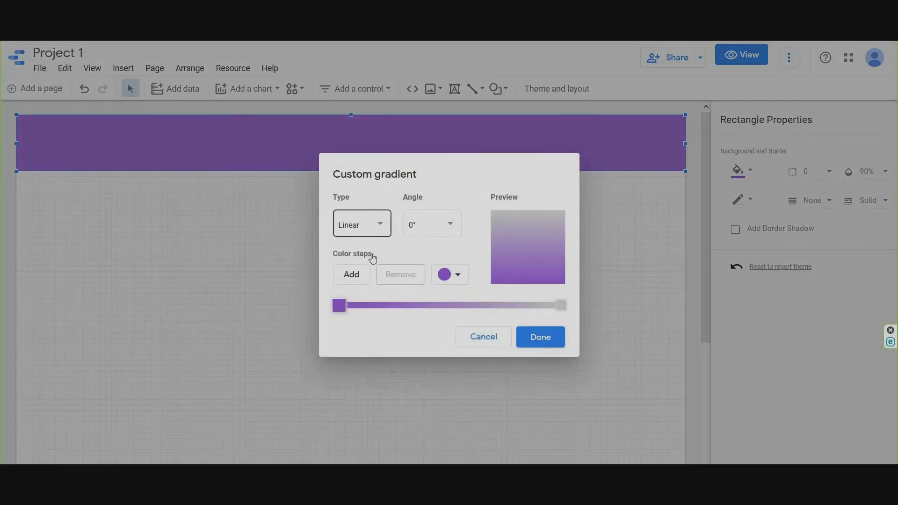
click(370, 250)
click(438, 225)
click(426, 268)
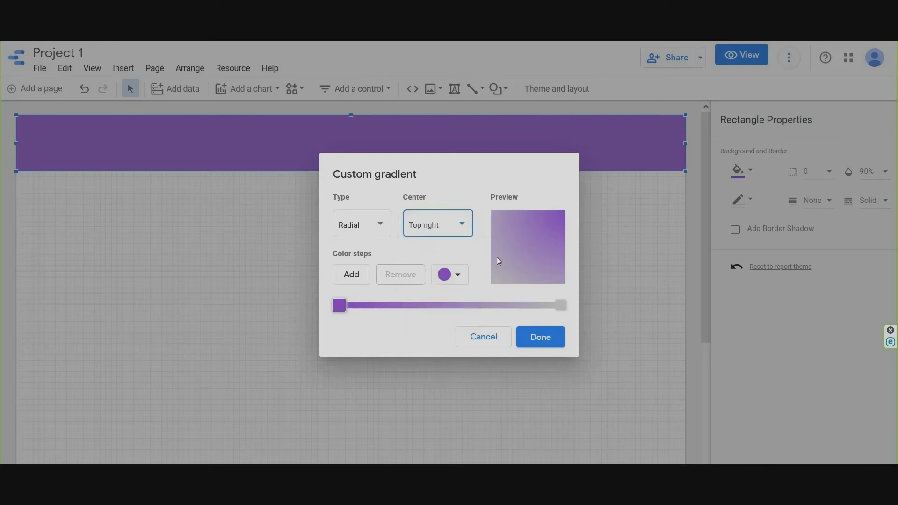
click(368, 232)
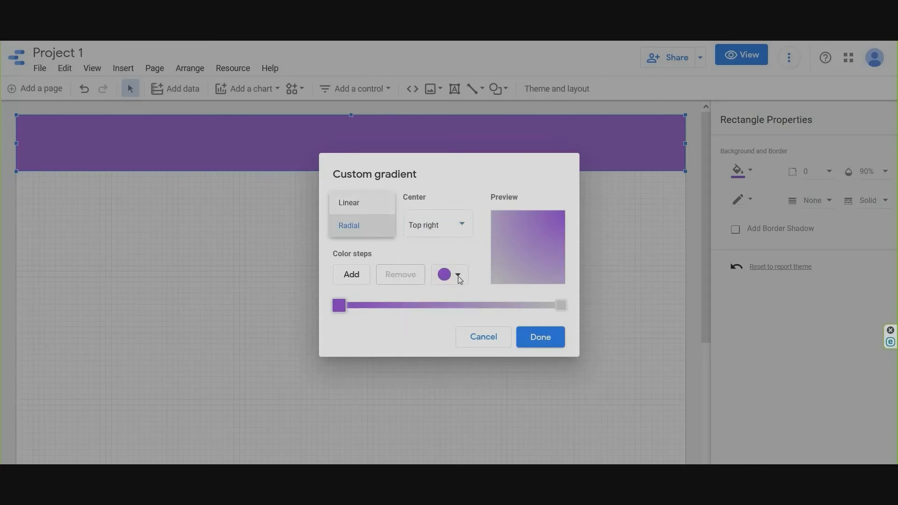
click(538, 341)
click(538, 337)
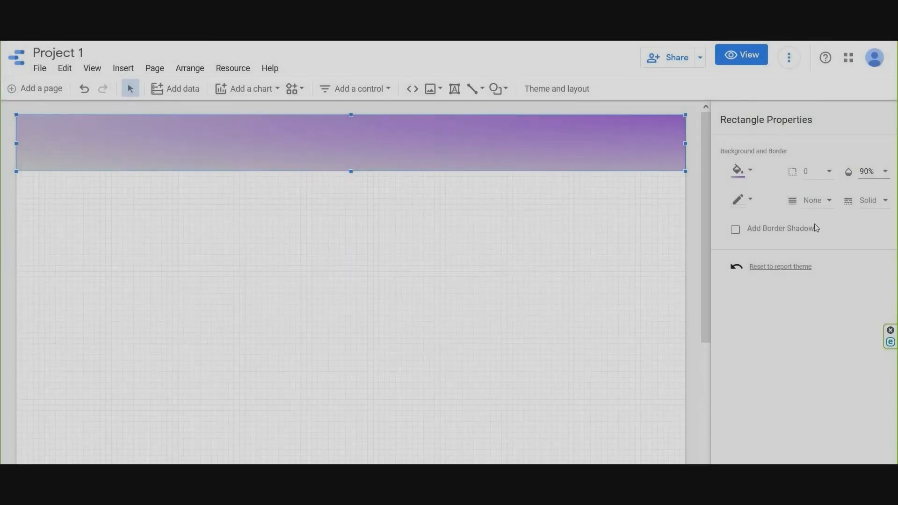
Change the banner's custom gradient to linear at 0° and add a colour step.
click(738, 171)
click(407, 244)
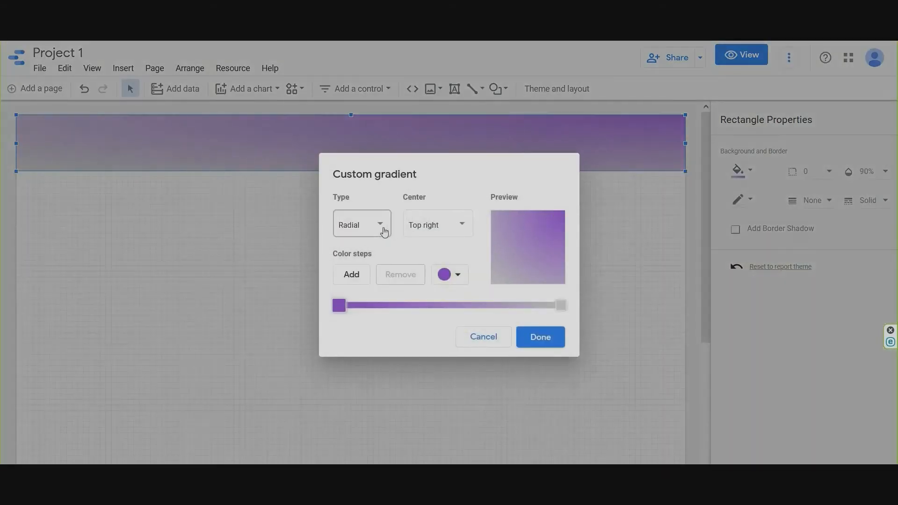
click(369, 225)
click(367, 201)
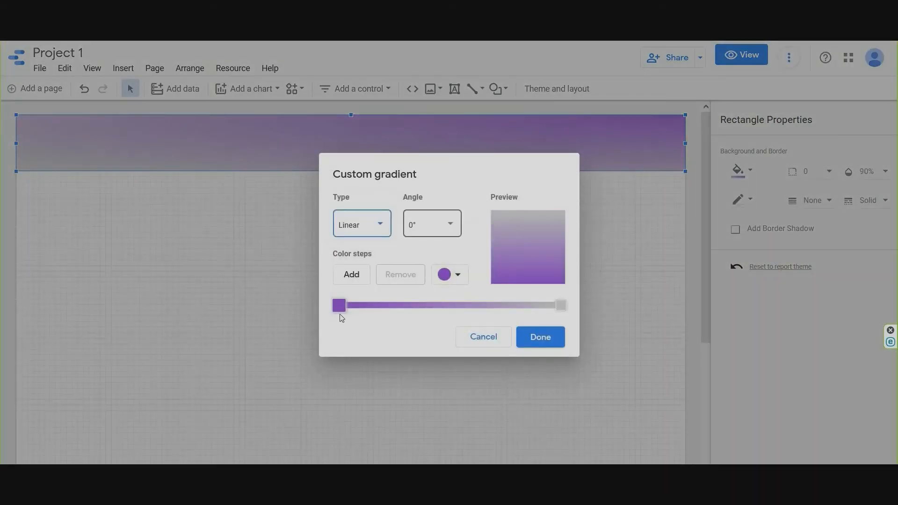
click(352, 274)
click(539, 341)
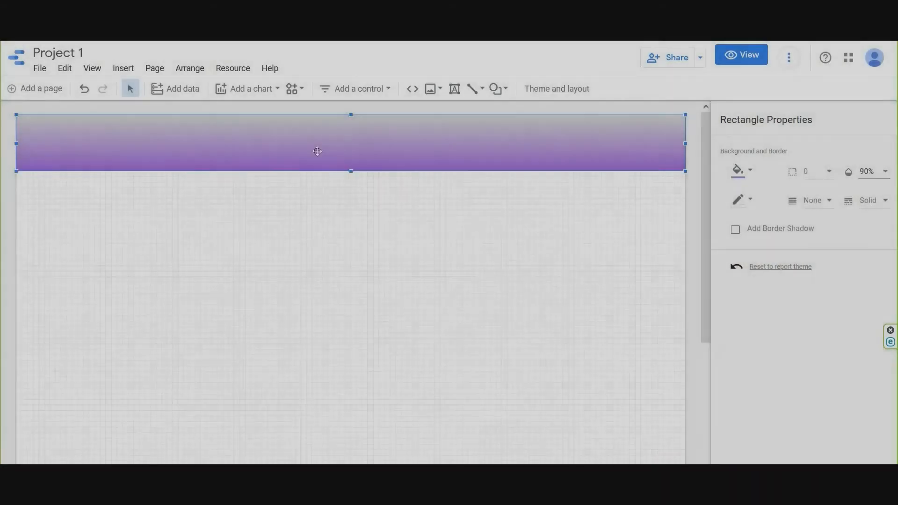
Try adjusting the colour steps of the banner's gradient, and undo that change.
click(741, 171)
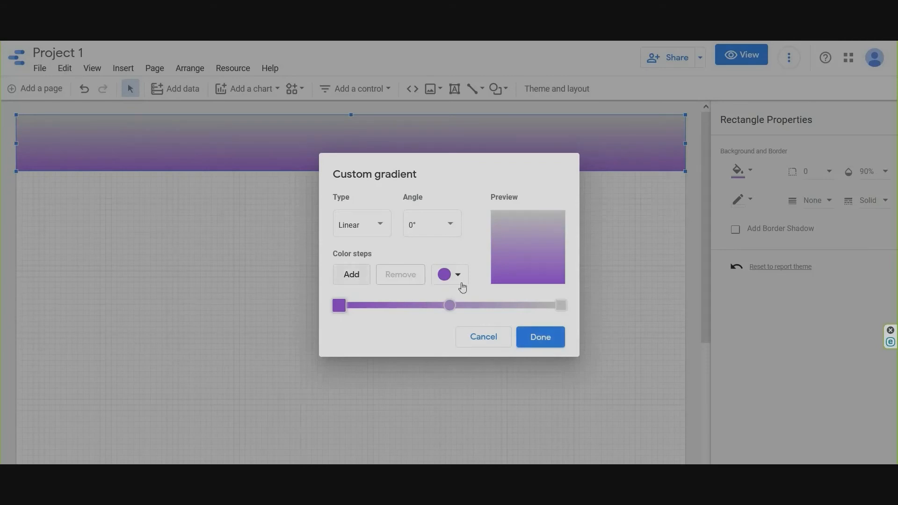
drag(384, 304, 318, 308)
click(401, 281)
click(599, 337)
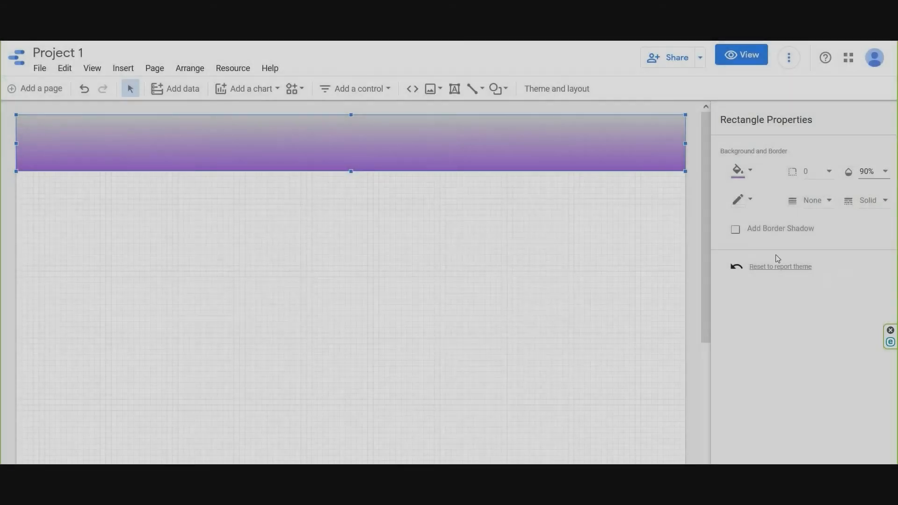
click(85, 91)
Give the banner a white border with weight 3 and the Double style.
click(742, 200)
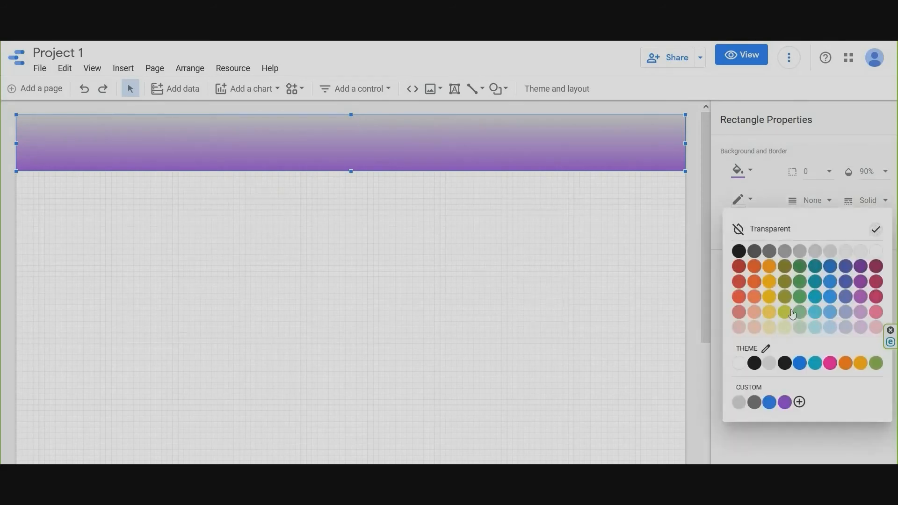
click(874, 252)
click(828, 200)
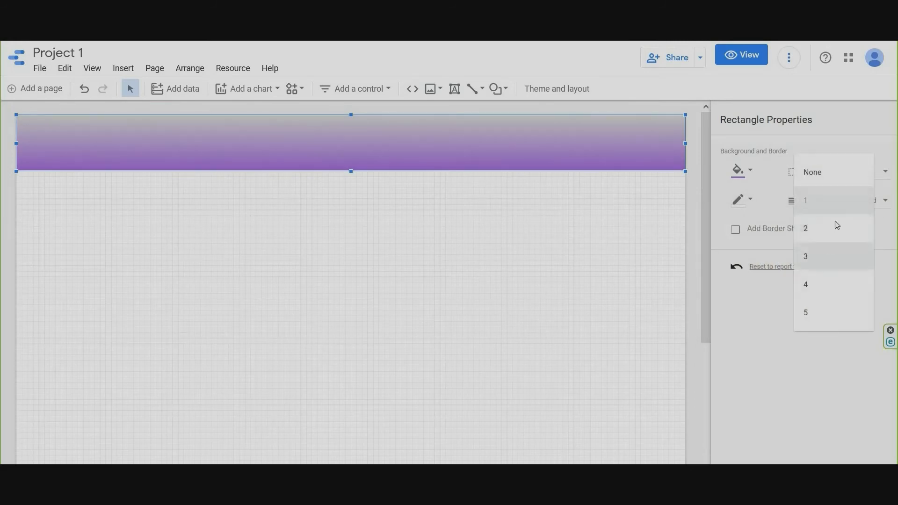
click(814, 255)
click(873, 200)
click(839, 286)
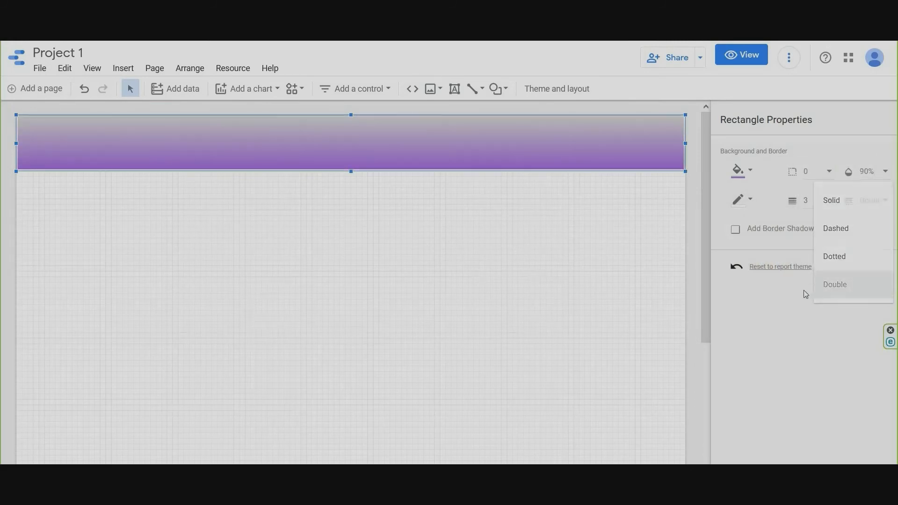
Try resetting the banner to the report theme, and undo the reset.
click(774, 268)
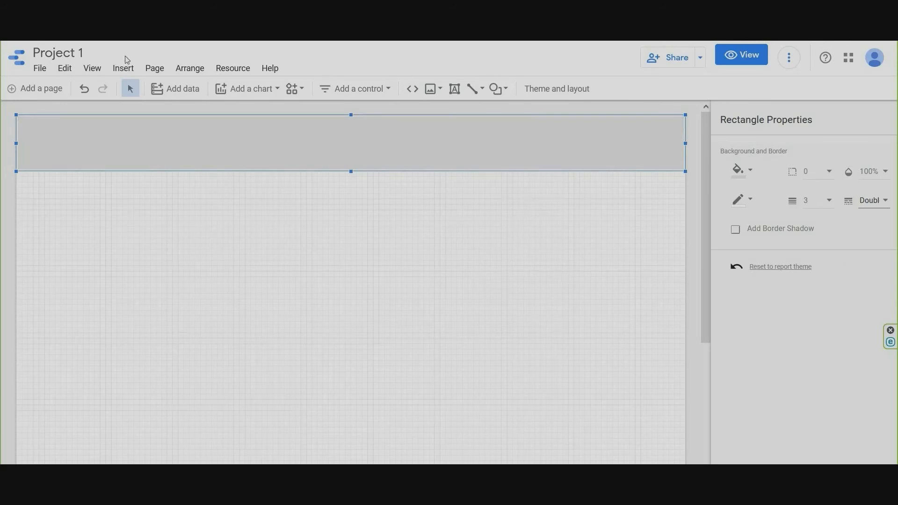
click(83, 90)
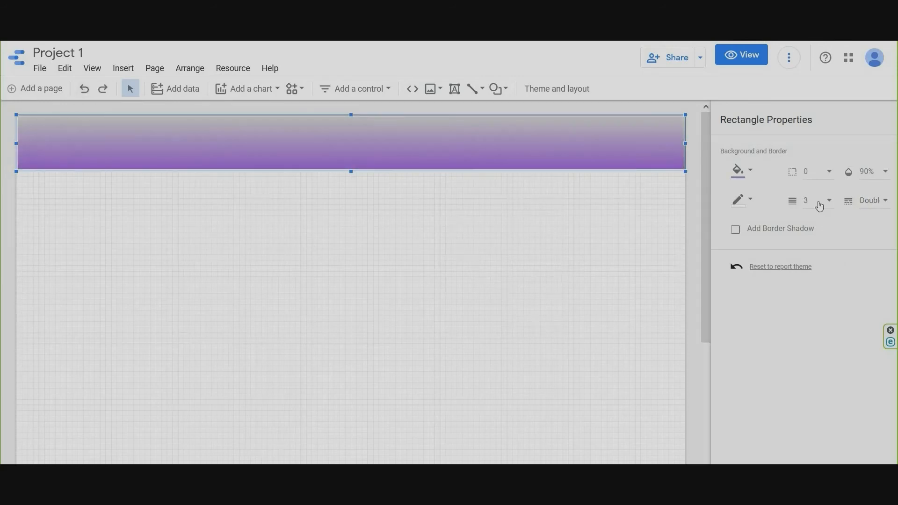
Adjust the banner's border radius and deselect the banner.
click(805, 178)
click(818, 250)
click(640, 242)
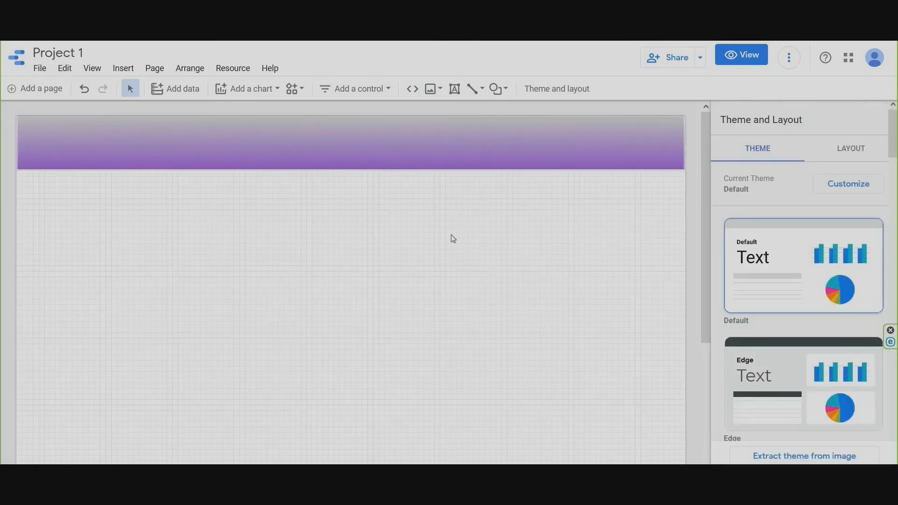
Add a text box on the banner containing the title "PROJECT 1".
click(454, 88)
click(283, 142)
text(p)
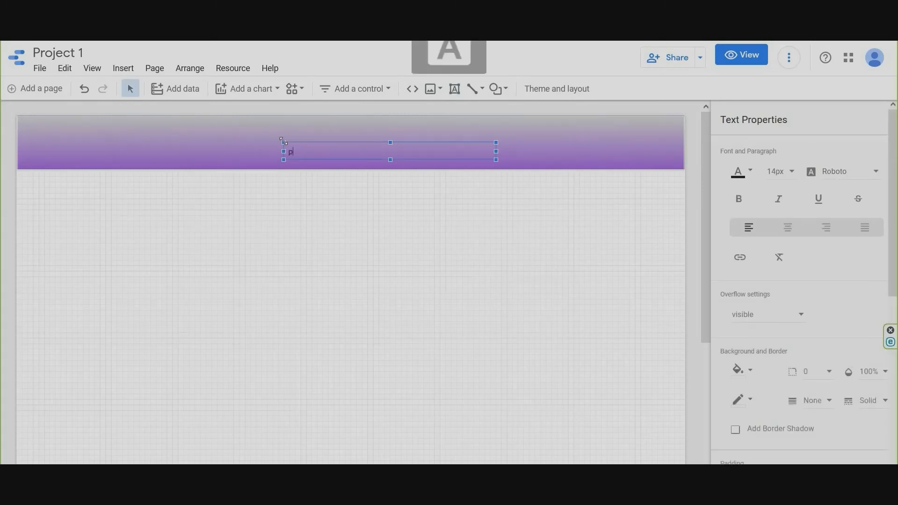
text(ROJECT 1)
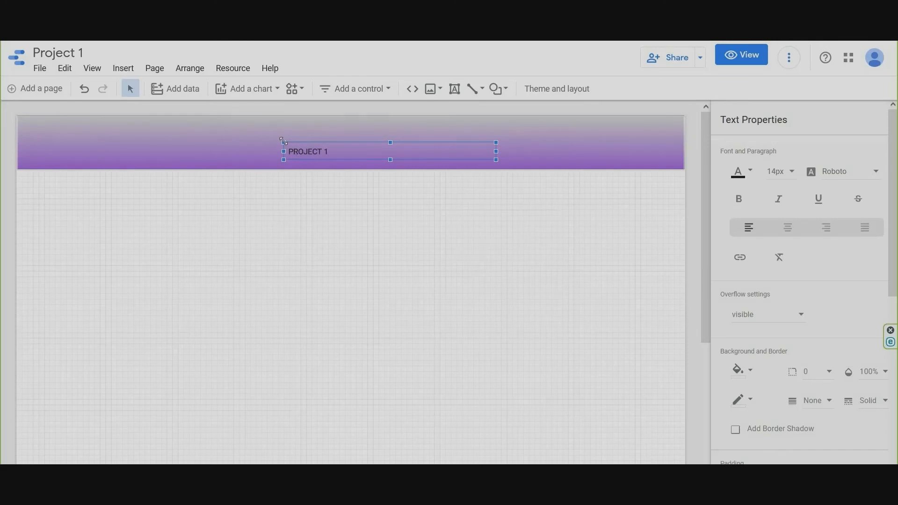
Format the whole "PROJECT 1" title text at 48px in the Eater font.
key(ctrl+a)
click(780, 172)
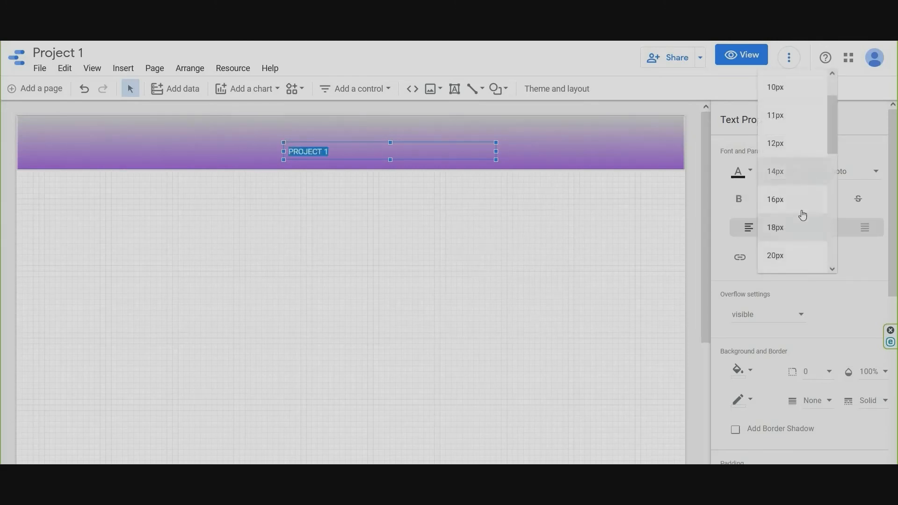
scroll(802, 215, down, 7)
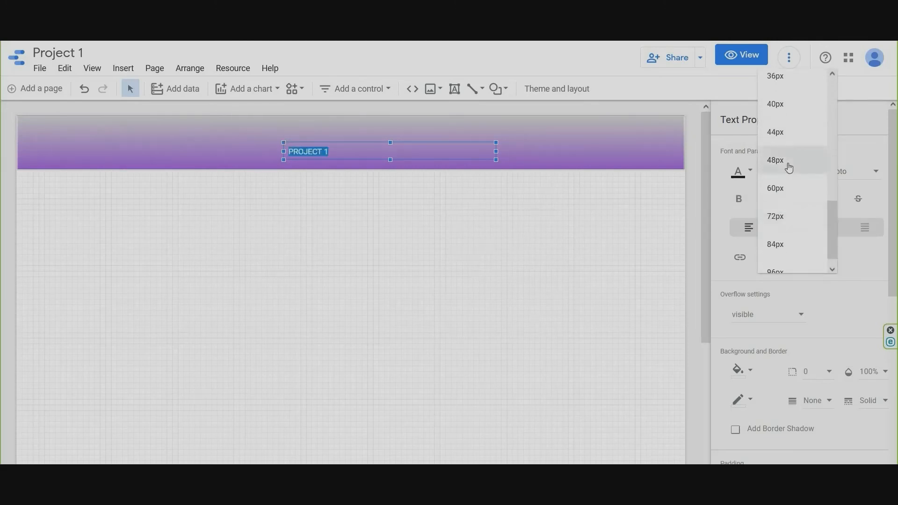
click(788, 167)
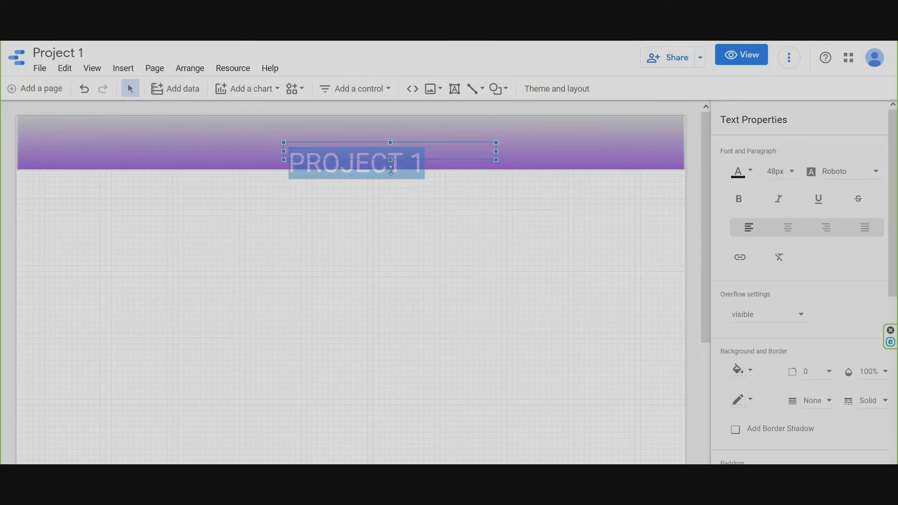
click(824, 173)
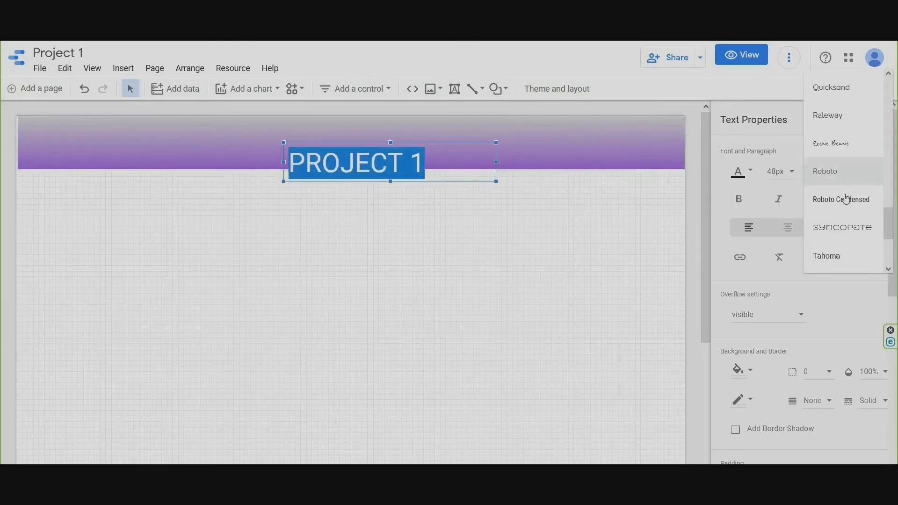
scroll(841, 175, up, 6)
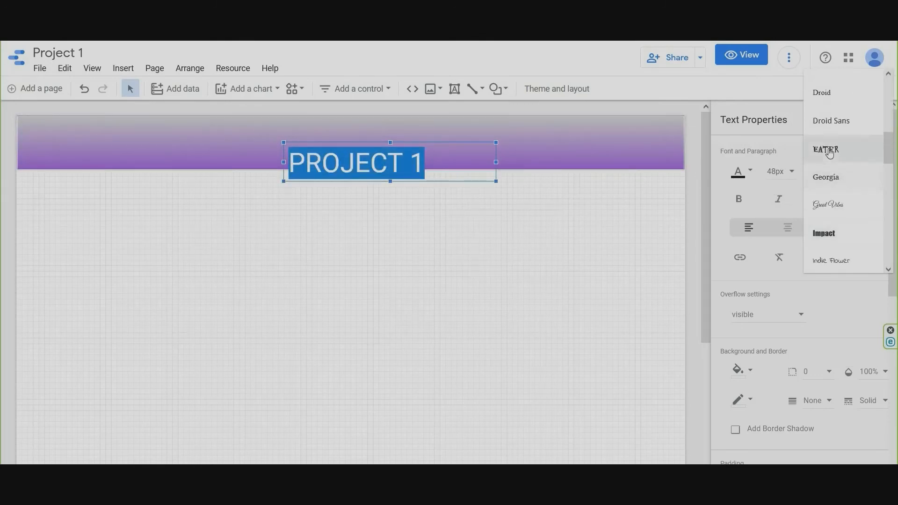
click(828, 151)
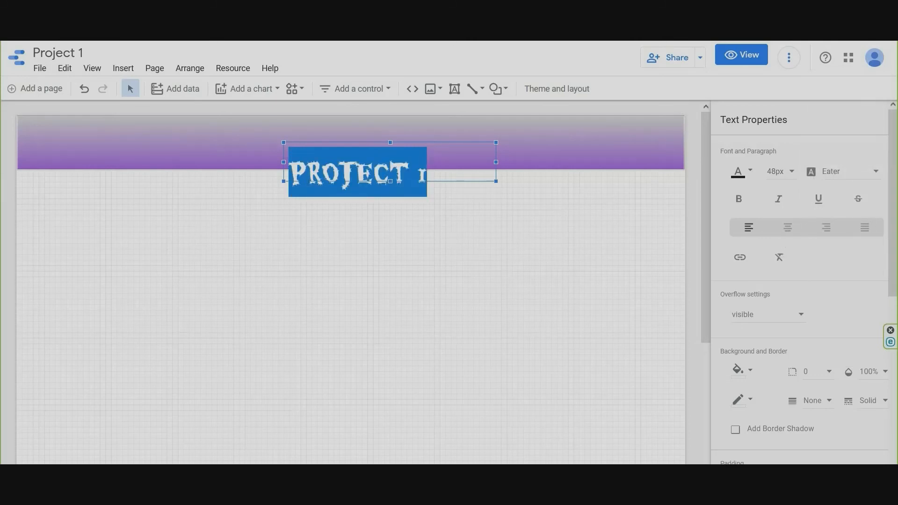
Move the title text box up to the banner's upper edge and centre-align its text.
drag(386, 143, 395, 115)
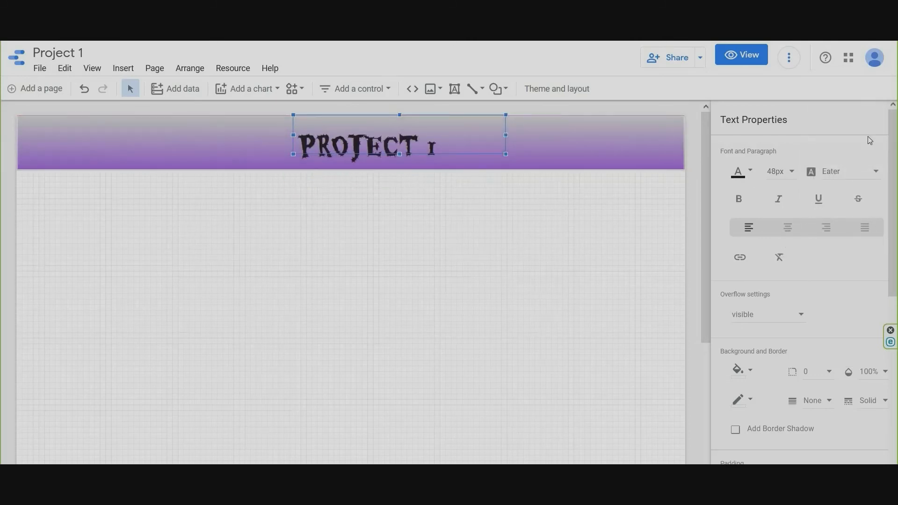
click(787, 227)
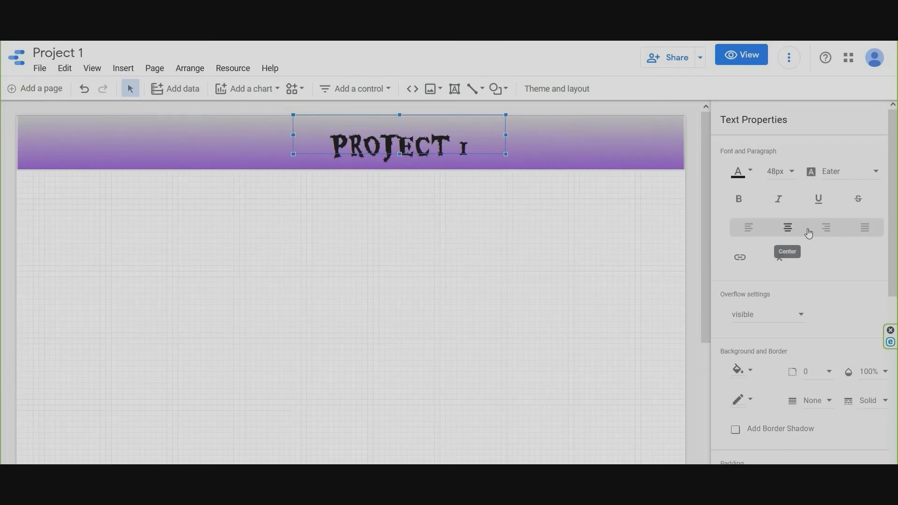
Try clearing the title's formatting and undo it, then open the link settings and cancel them.
click(779, 257)
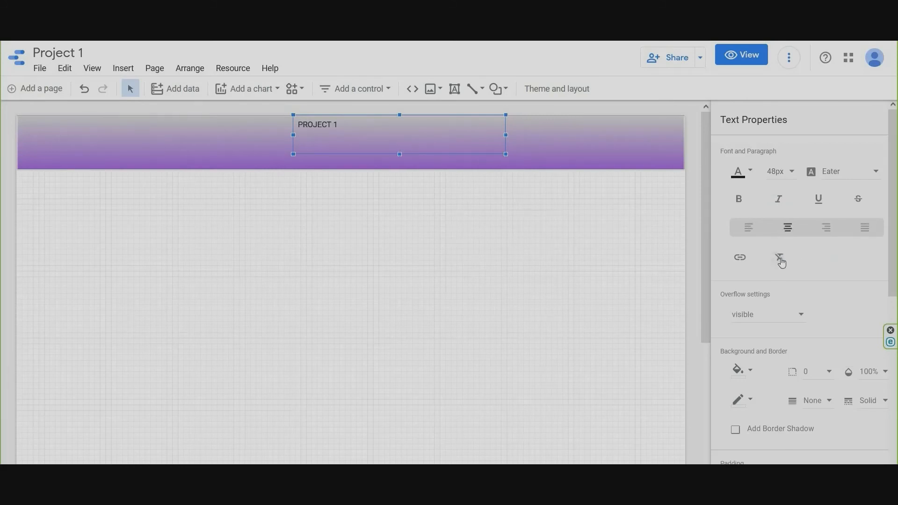
click(85, 89)
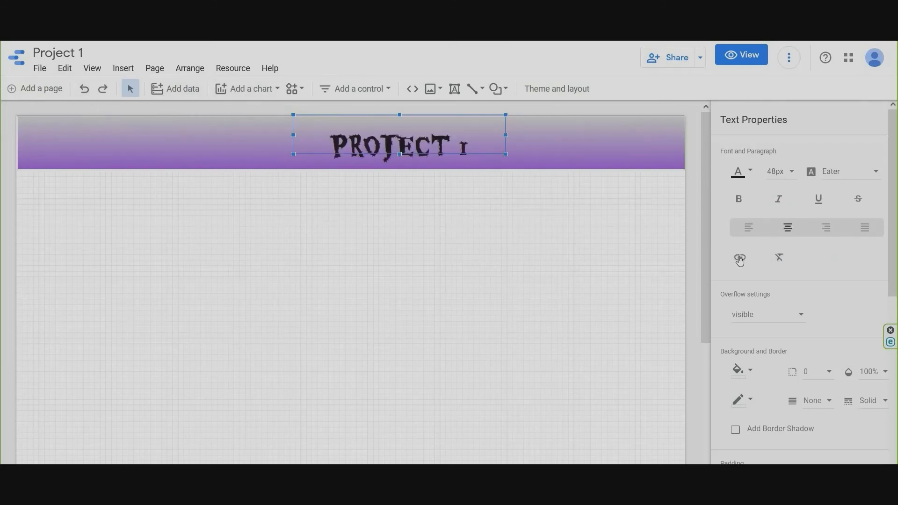
click(740, 259)
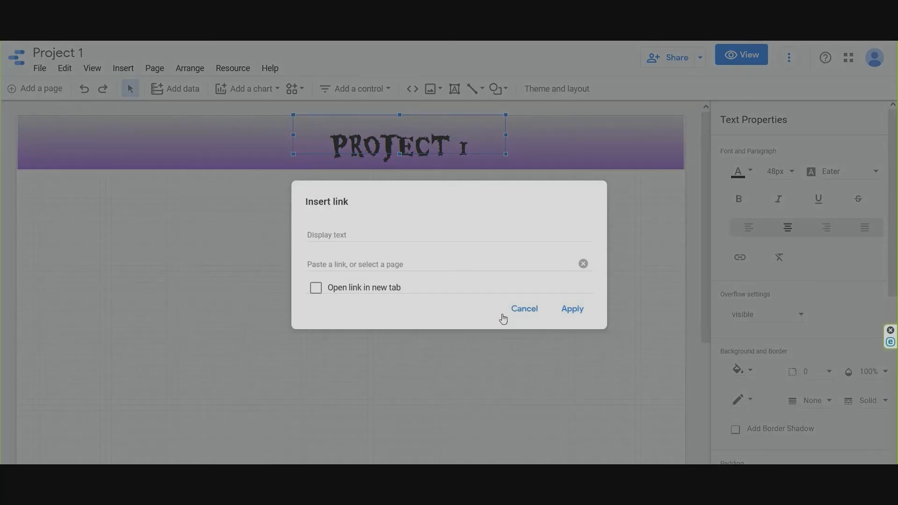
click(522, 308)
Fill the title box with the light grey theme colour and extend it down almost to the banner's lower edge.
scroll(759, 258, down, 3)
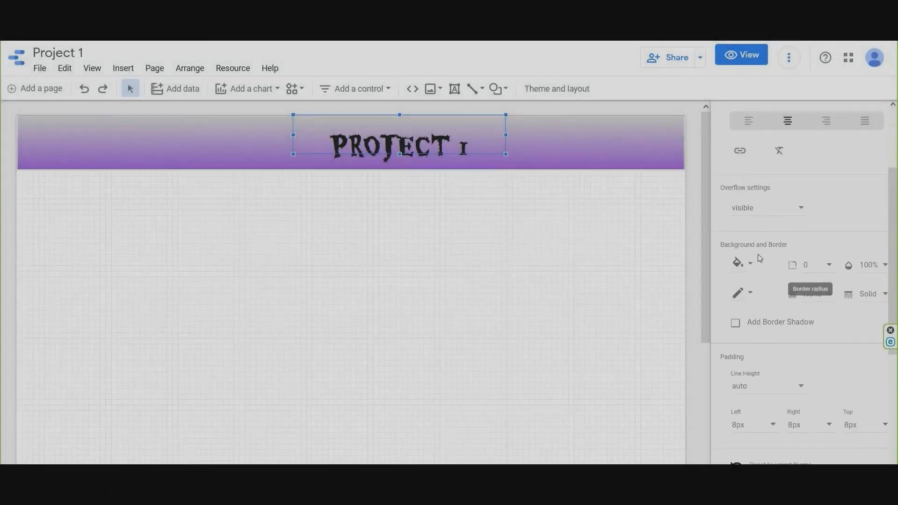
scroll(759, 259, down, 3)
click(740, 157)
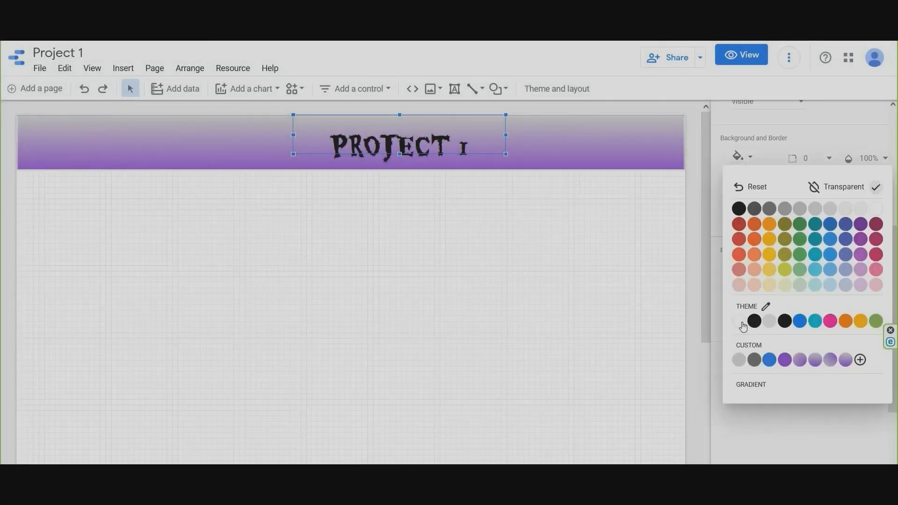
click(769, 323)
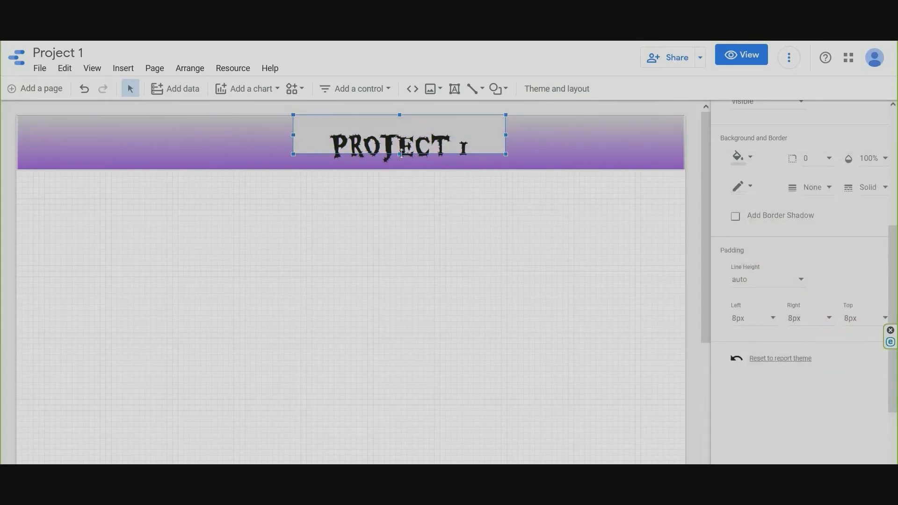
drag(401, 154, 401, 166)
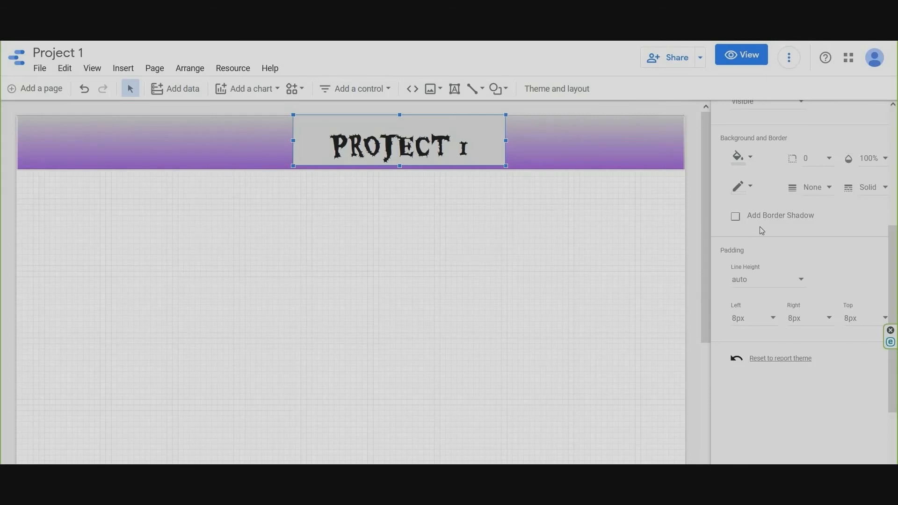
Reset the title box's background fill and deselect the box.
scroll(745, 211, up, 1)
click(740, 210)
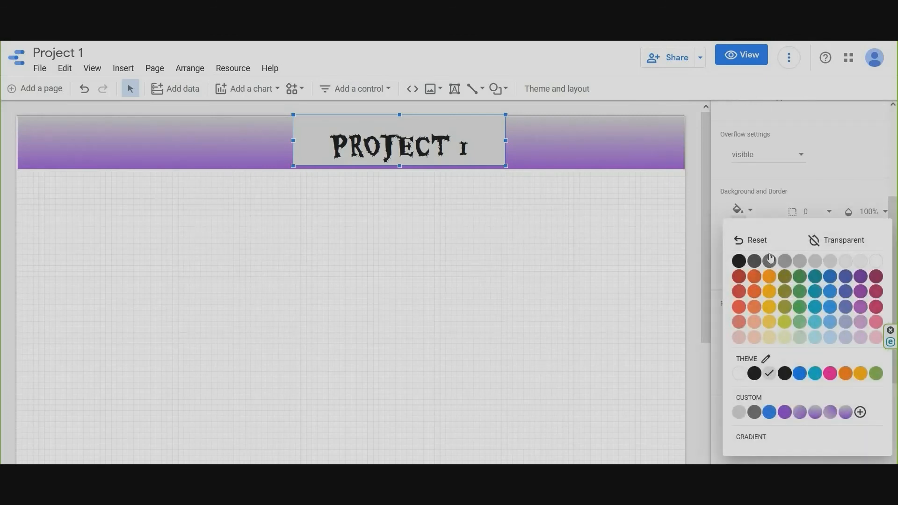
click(757, 240)
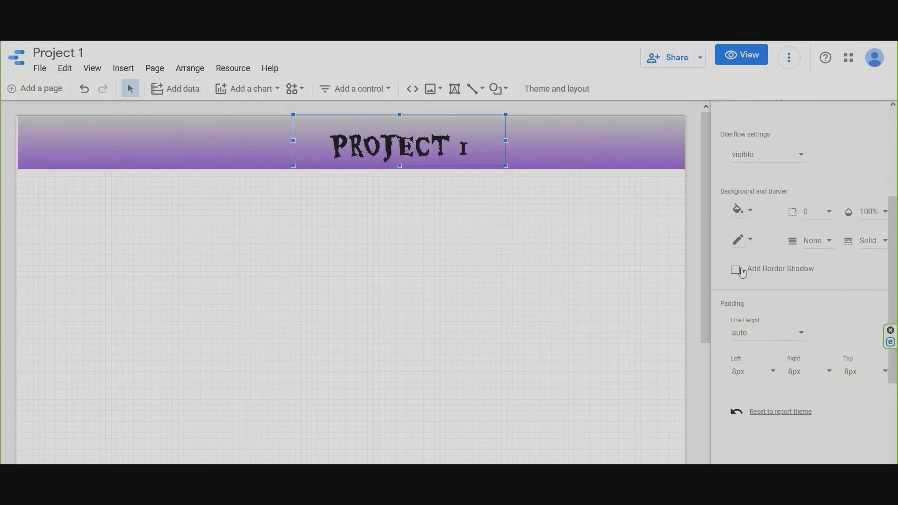
click(511, 242)
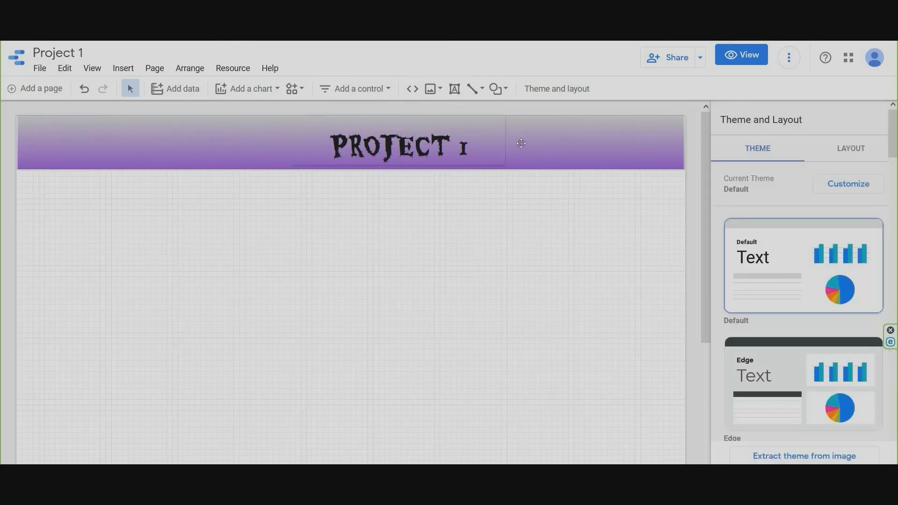
Try a border shadow on the title box and remove it again.
click(504, 140)
scroll(745, 268, down, 5)
click(736, 163)
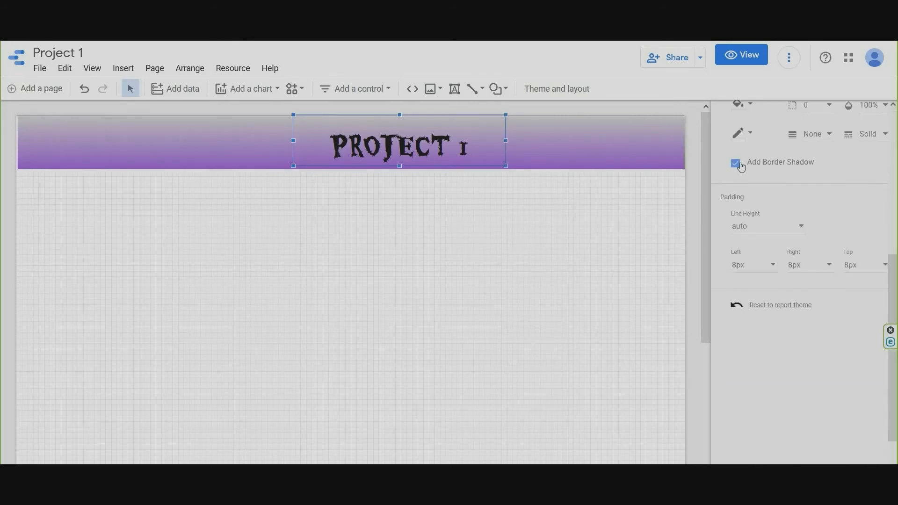
click(739, 165)
Try line heights of 8px and 16px on the title, and return the line height to auto.
click(762, 228)
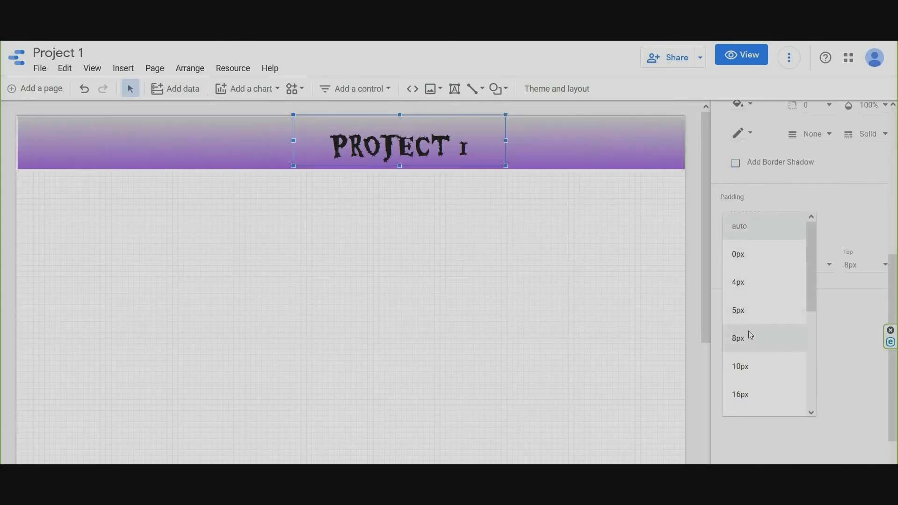
click(750, 337)
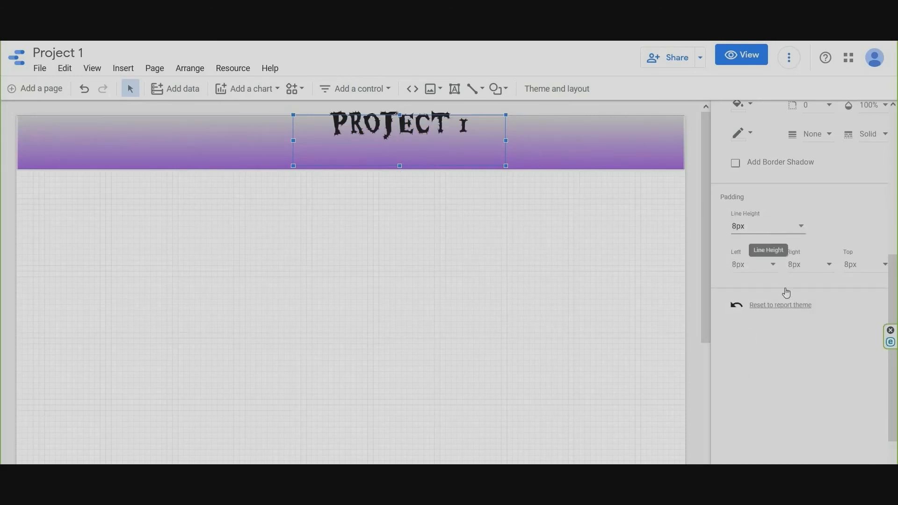
click(772, 231)
click(771, 290)
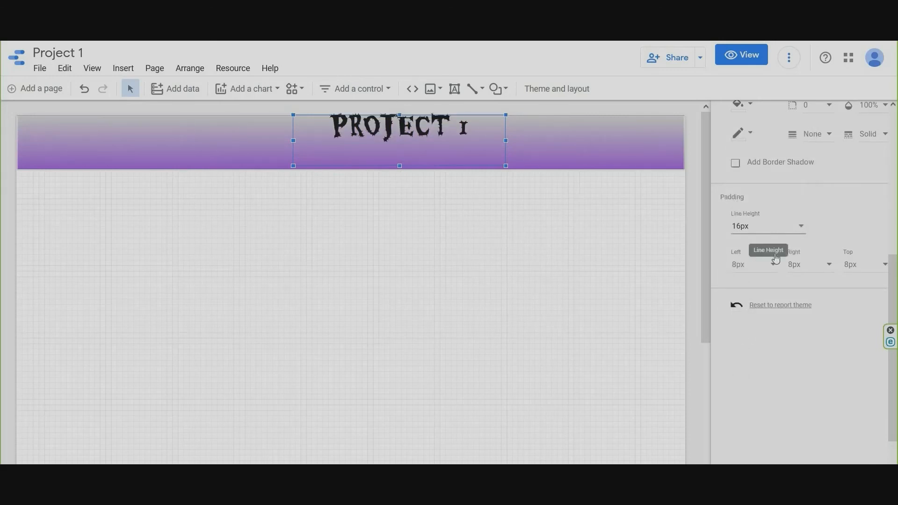
click(773, 228)
click(746, 140)
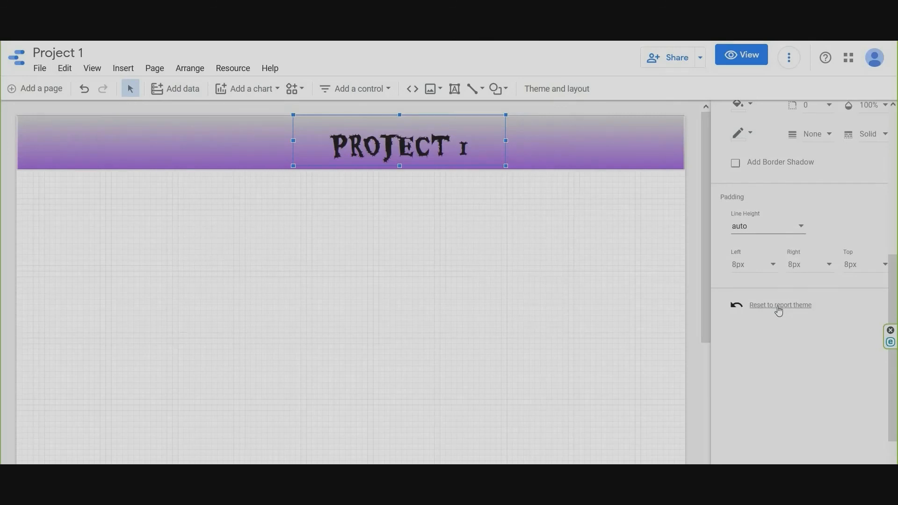
Try resetting the title box to the report theme, undo the reset, and deselect the box.
click(778, 306)
click(85, 89)
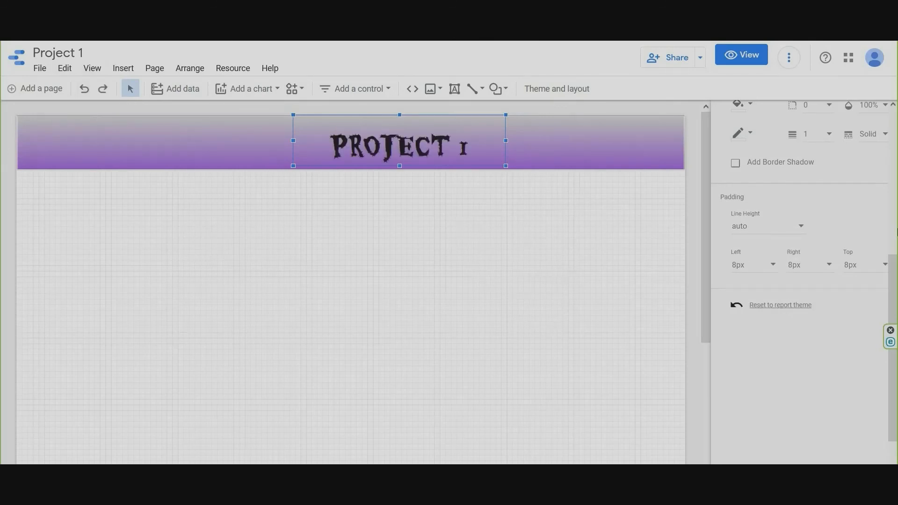
click(266, 198)
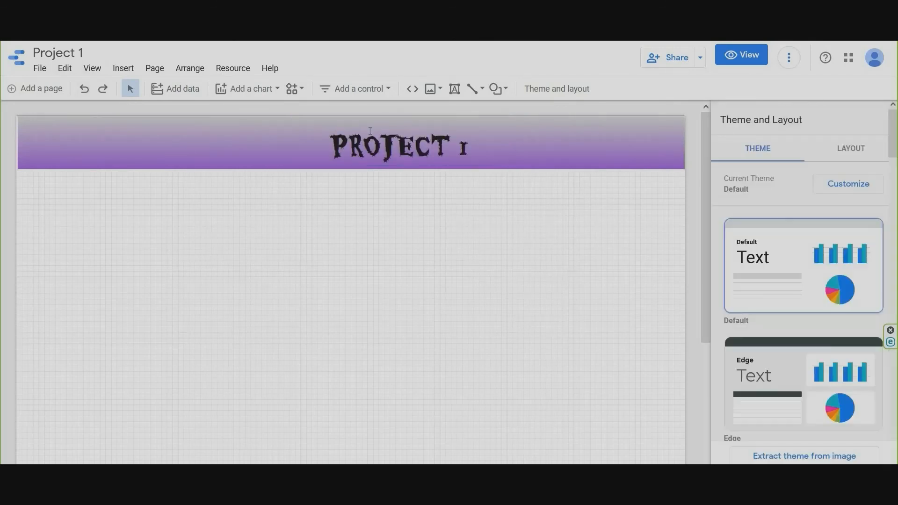
Shift the title text box left towards the middle of the banner and deselect it.
click(380, 120)
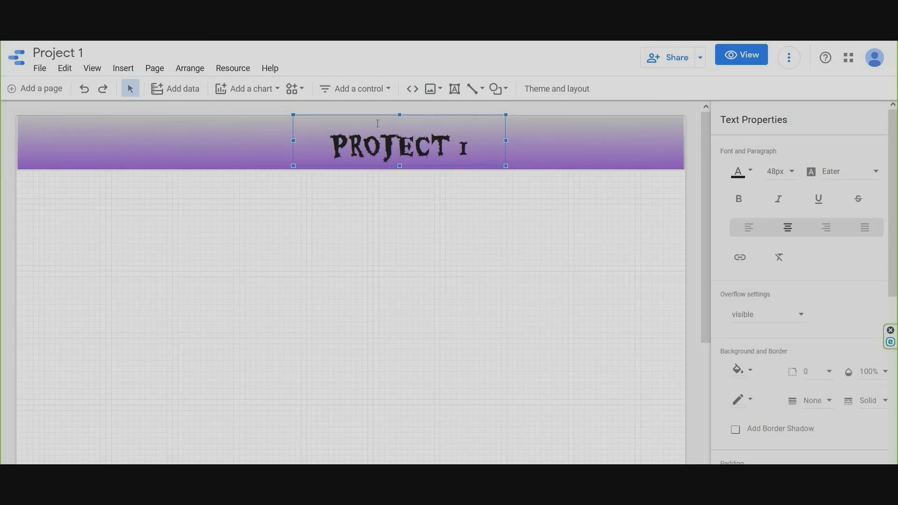
drag(262, 141, 270, 142)
click(393, 219)
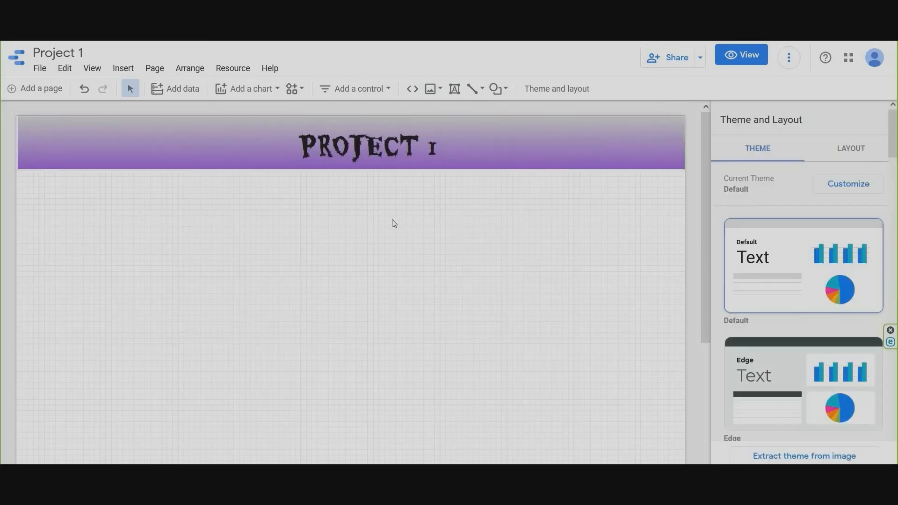